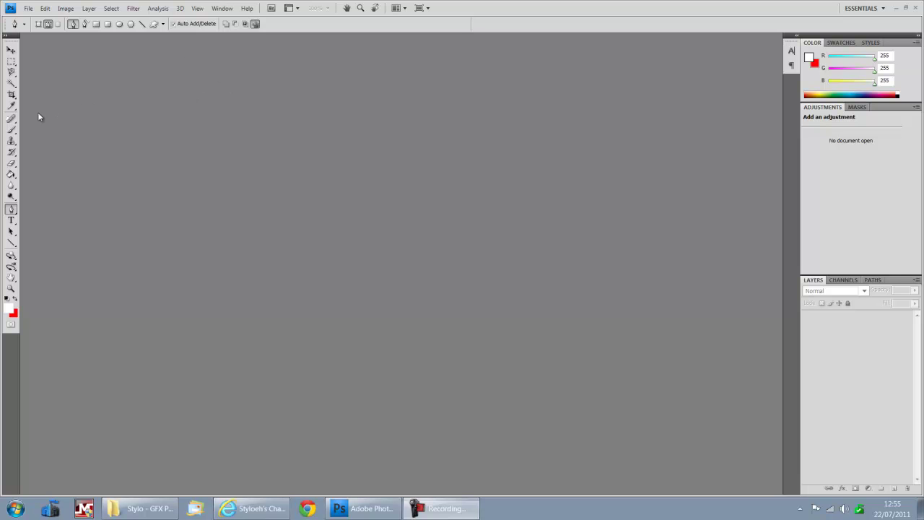
Step: Create a new white-background document of 1920 × 1080 pixels at 300 ppi
left_click(30, 8)
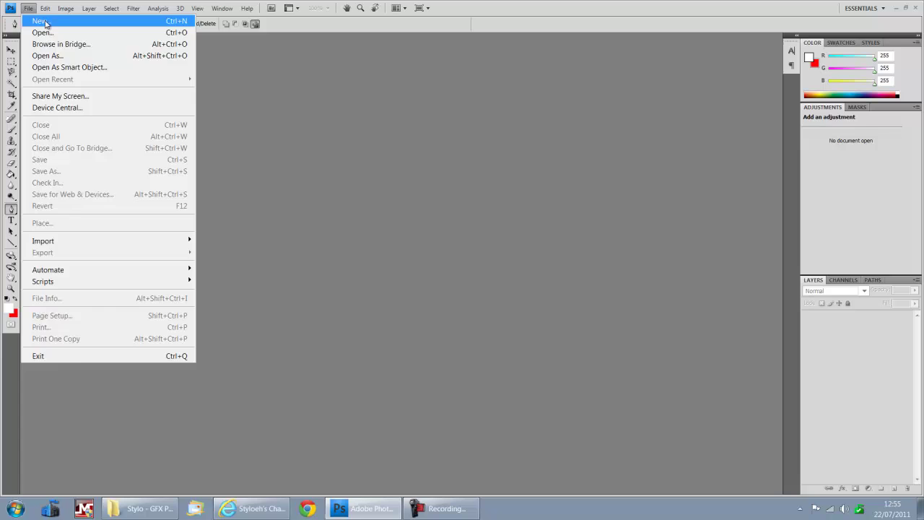
left_click(48, 23)
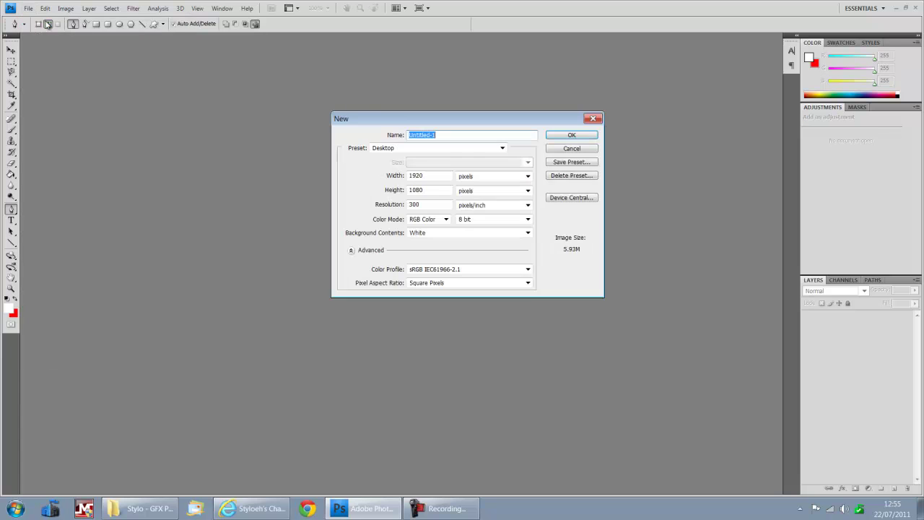
double_click(437, 176)
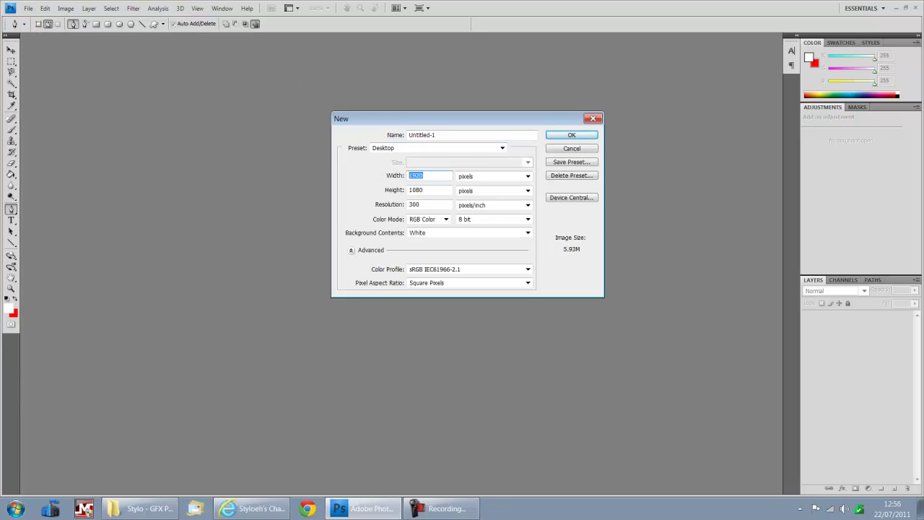
double_click(437, 189)
left_click(573, 136)
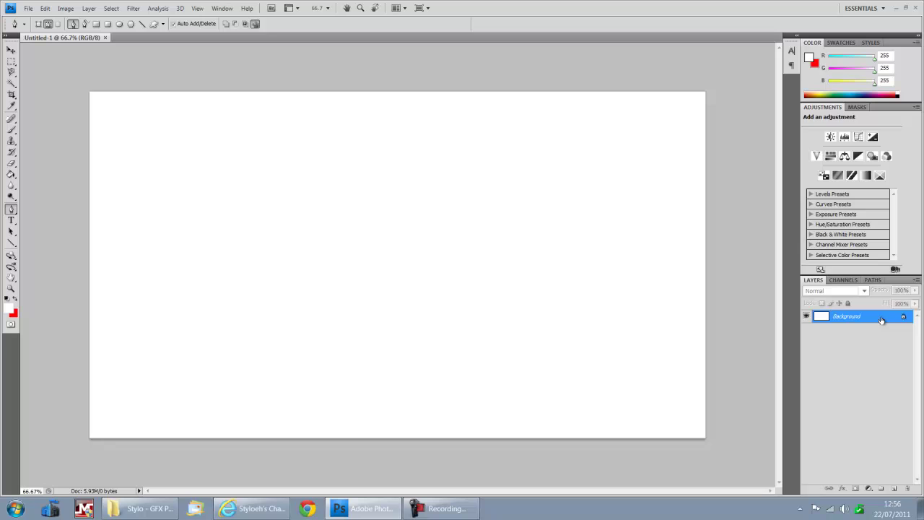
Step: Unlock the Background as Layer 0 and drag four horizontal guides down from the top ruler
double_click(879, 317)
left_click(553, 167)
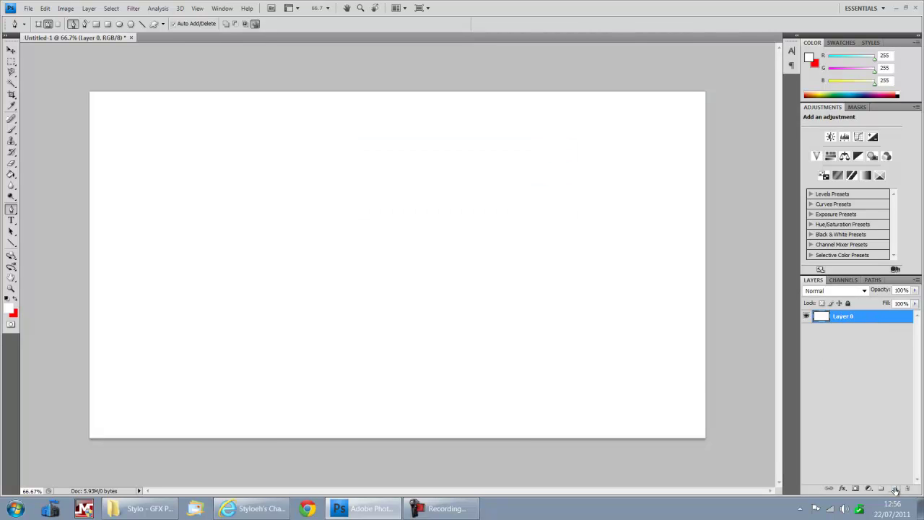
key("ctrl+r")
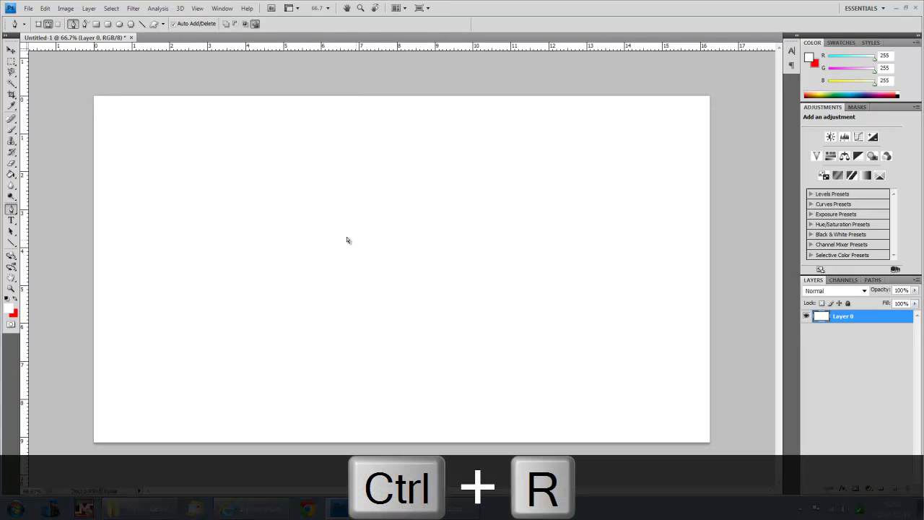
left_click(11, 50)
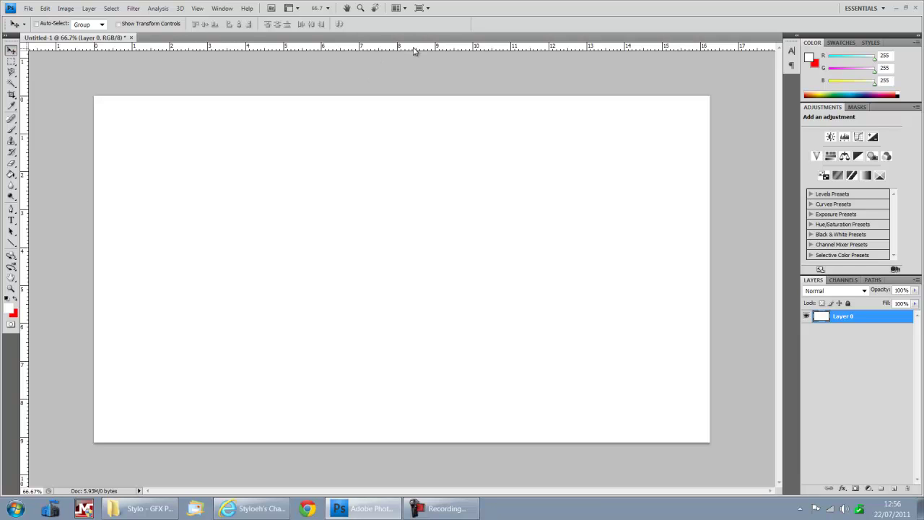
left_click_drag(415, 50, 429, 226)
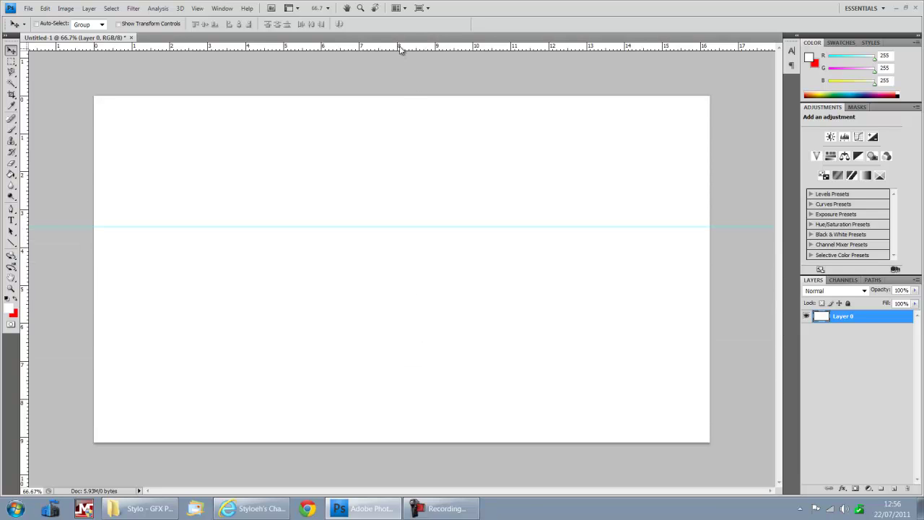
left_click_drag(401, 49, 431, 314)
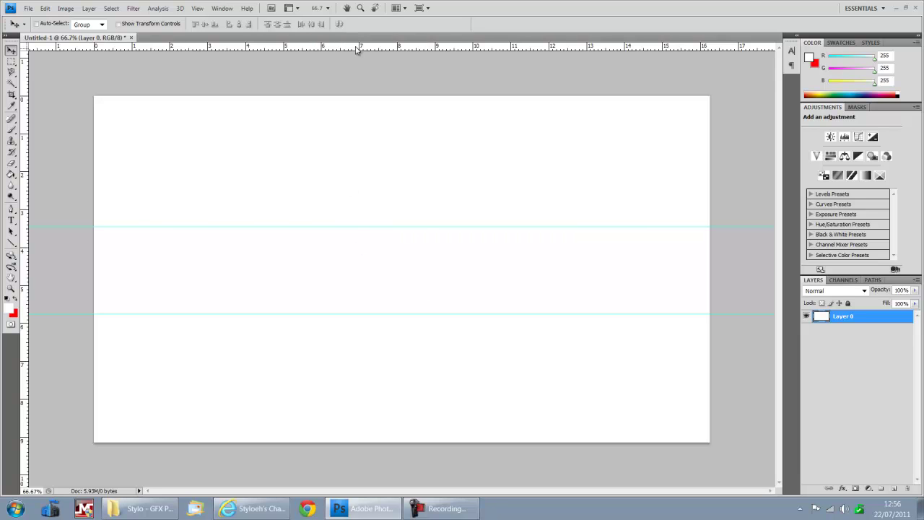
left_click_drag(356, 49, 382, 248)
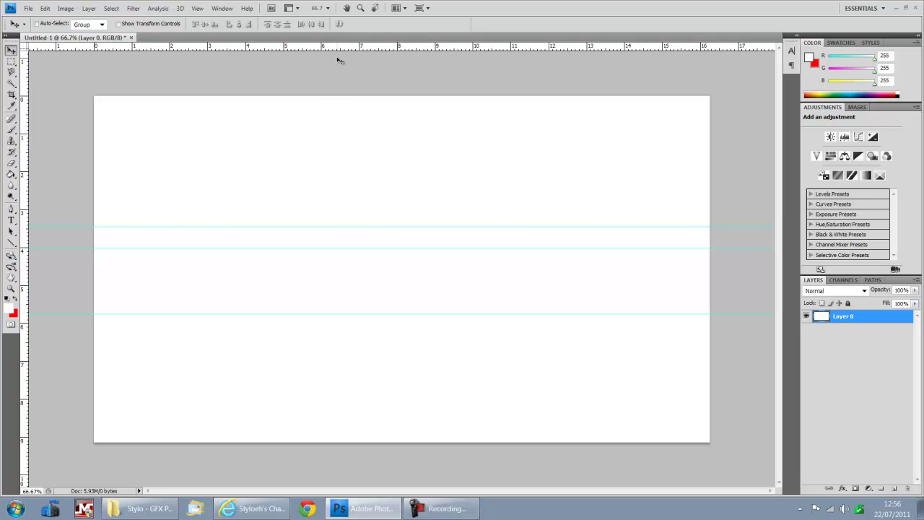
left_click_drag(347, 47, 393, 294)
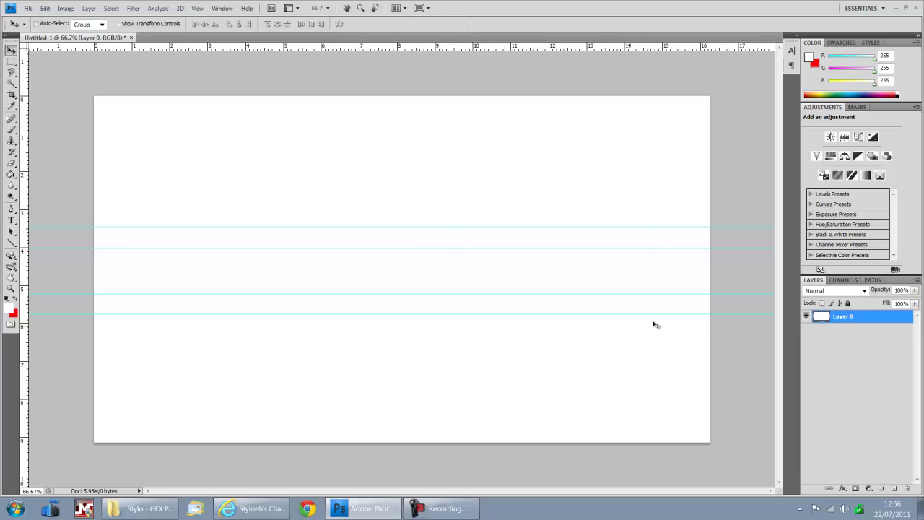
key("ctrl+r")
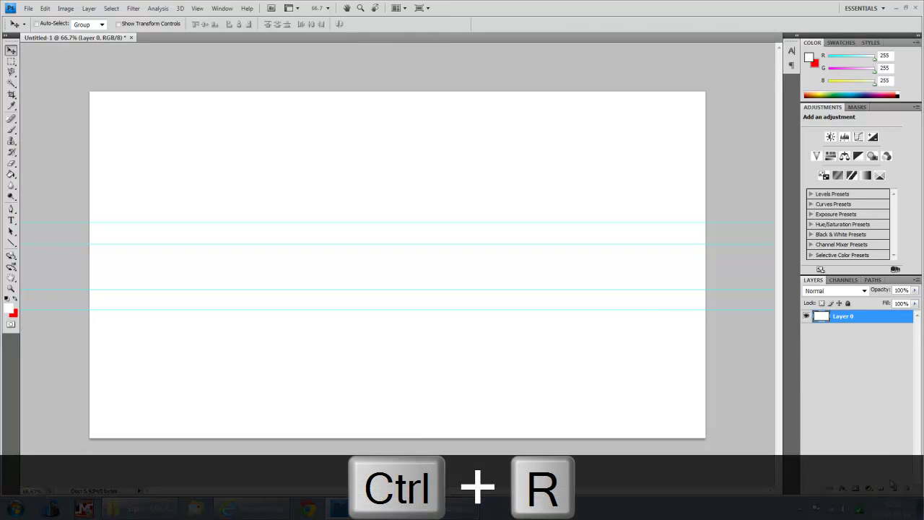
Step: Add a new empty layer and pick the Pen tool, zooming in on the guides
key("ctrl+shift+alt+n")
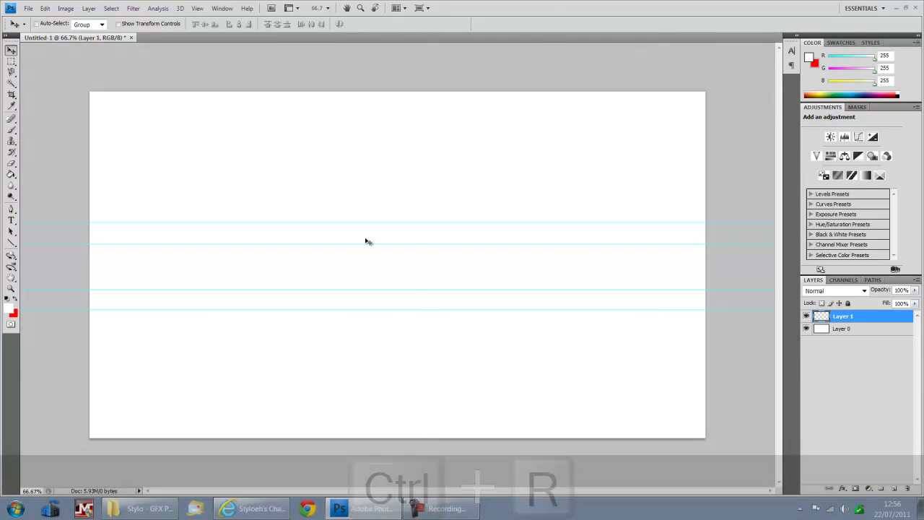
left_click(11, 208)
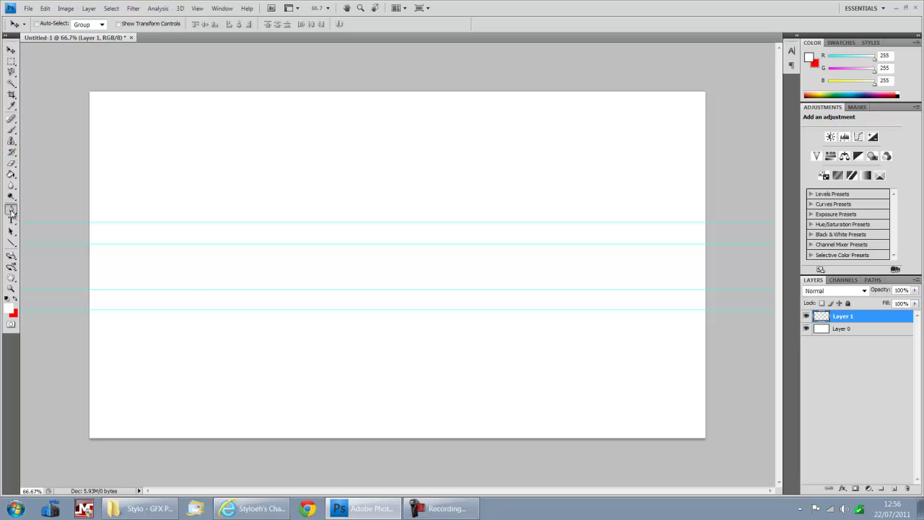
scroll(264, 323, "up", 1)
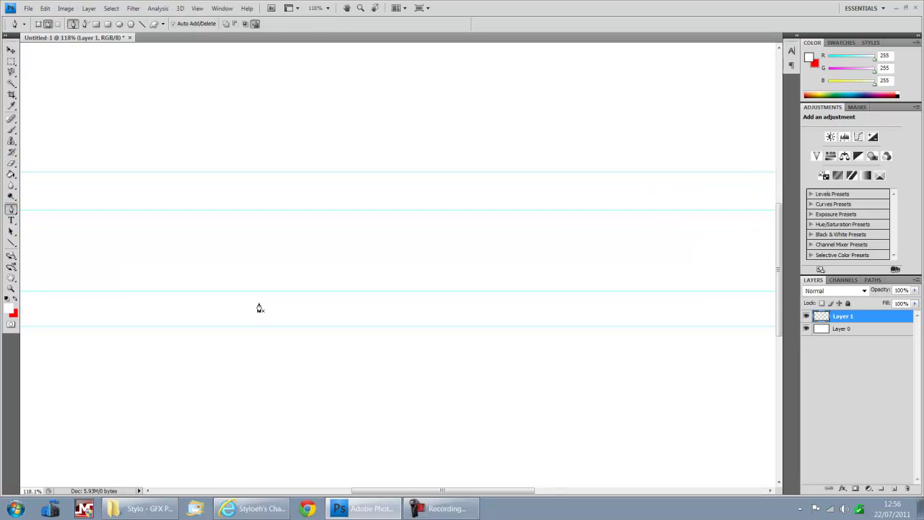
scroll(259, 309, "up", 1)
scroll(256, 296, "up", 2)
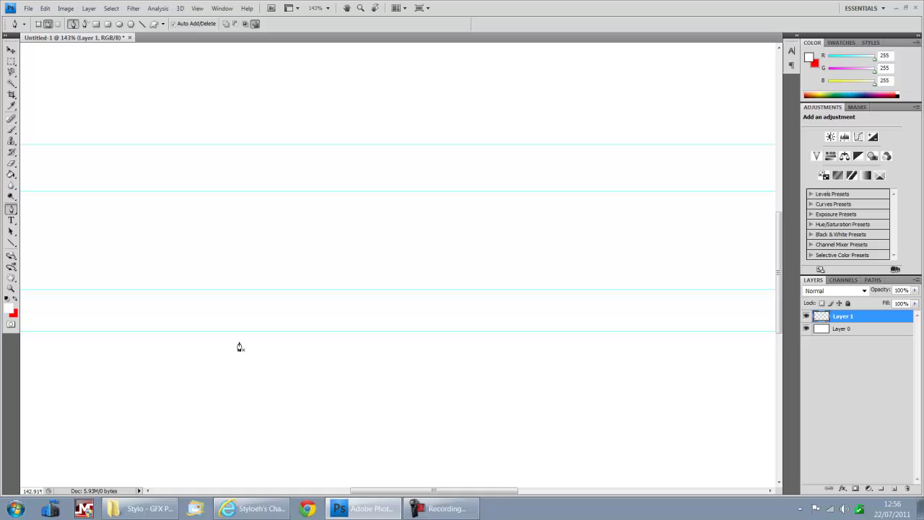
key("alt")
key("alt")
Step: Trace a closed blocky T path, with its crossbar between the top guides and stem running down
left_click(234, 192)
left_click(142, 191)
left_click(142, 145)
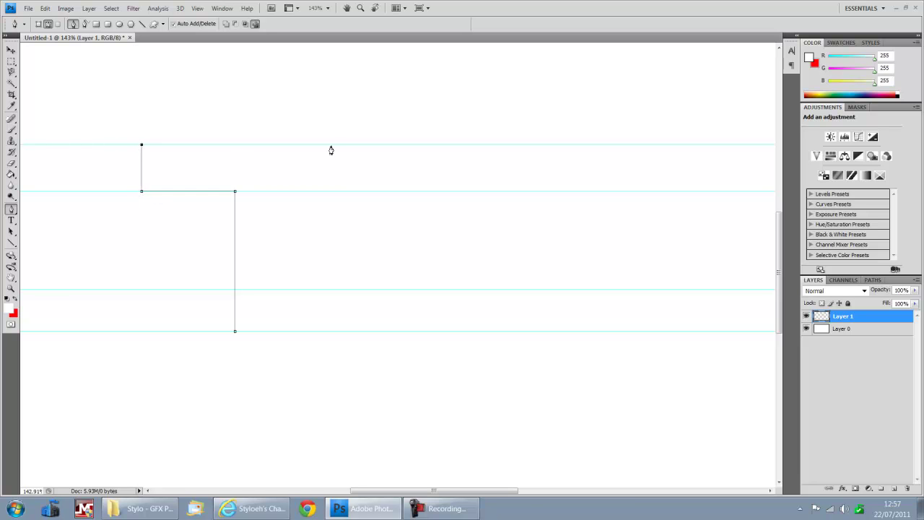
left_click(369, 146)
left_click(369, 192)
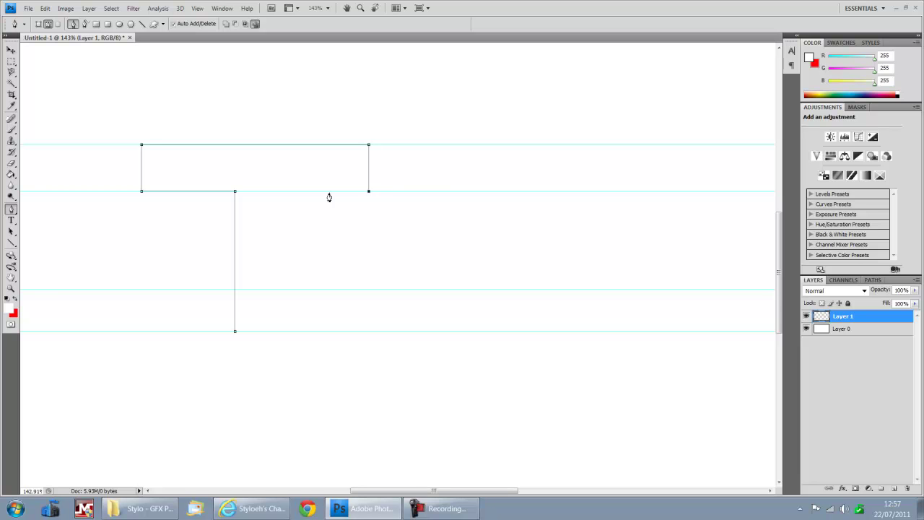
left_click(288, 192)
left_click(288, 332)
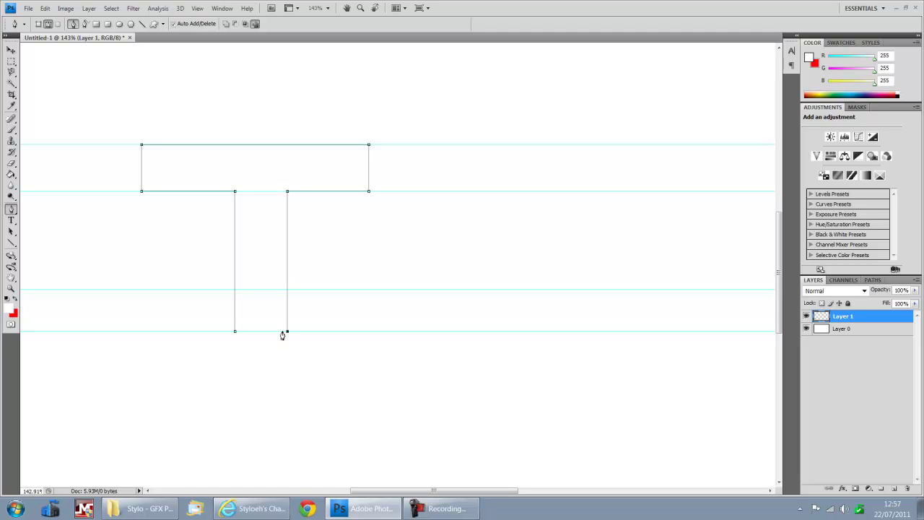
left_click(232, 332)
scroll(383, 247, "down", 3)
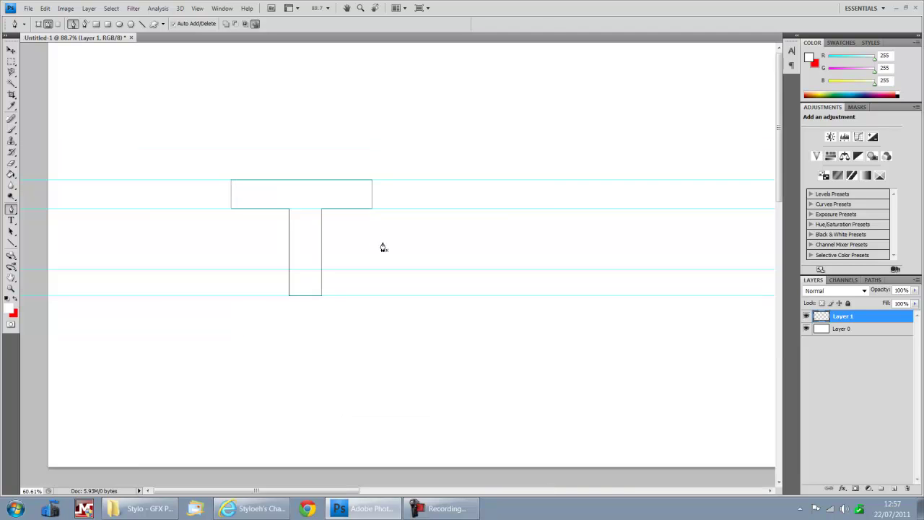
scroll(383, 247, "down", 2)
scroll(376, 250, "up", 3)
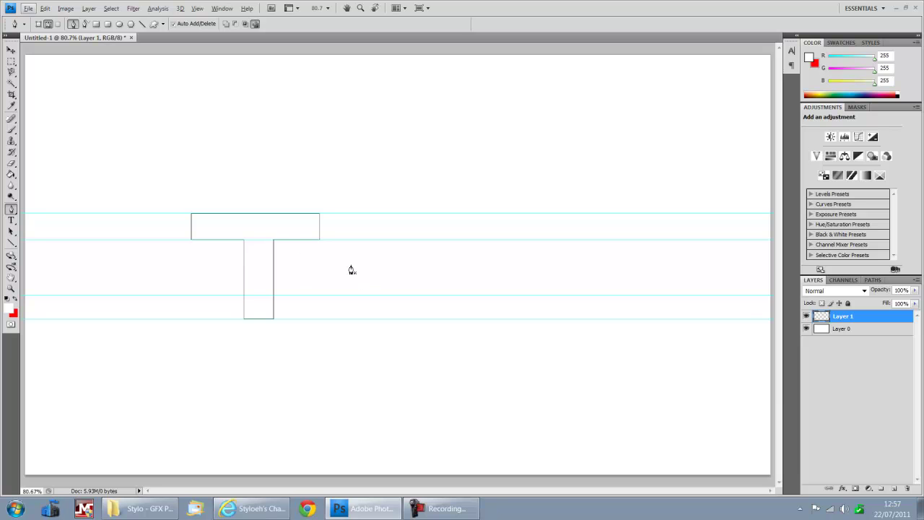
scroll(351, 270, "up", 3)
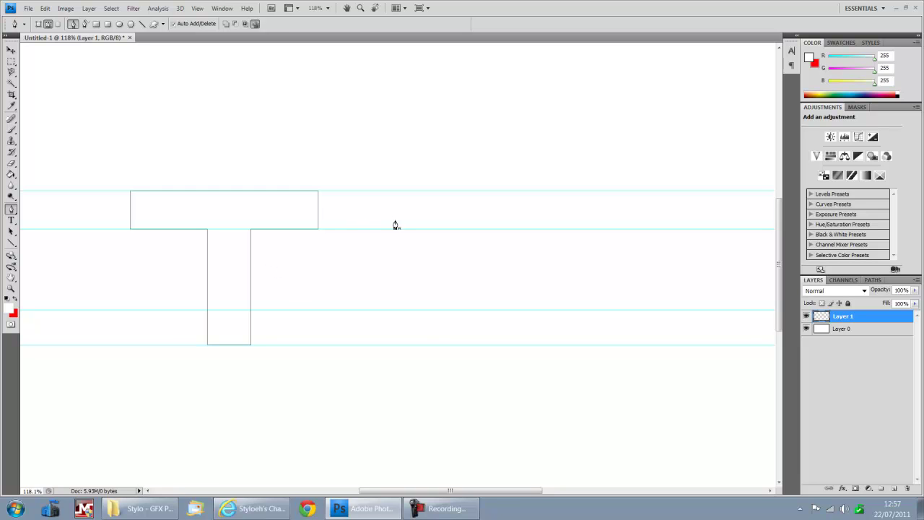
scroll(285, 263, "up", 2)
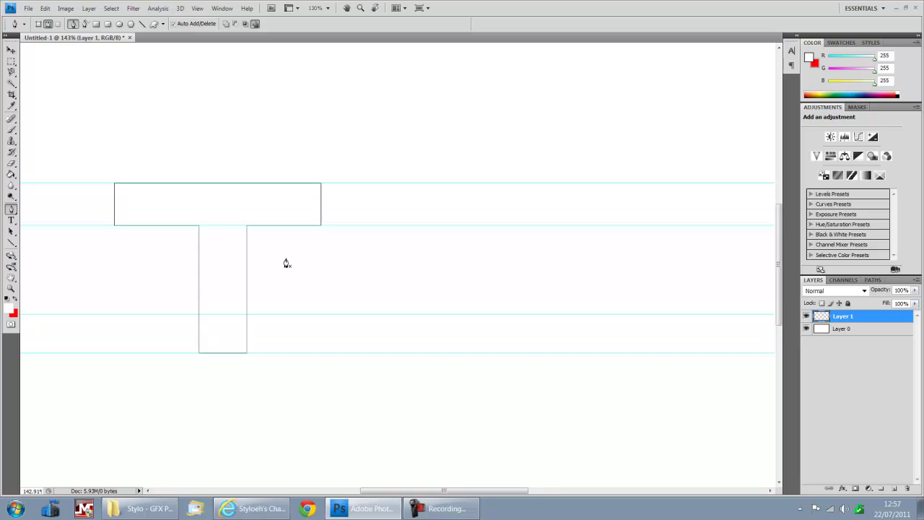
scroll(273, 278, "up", 1)
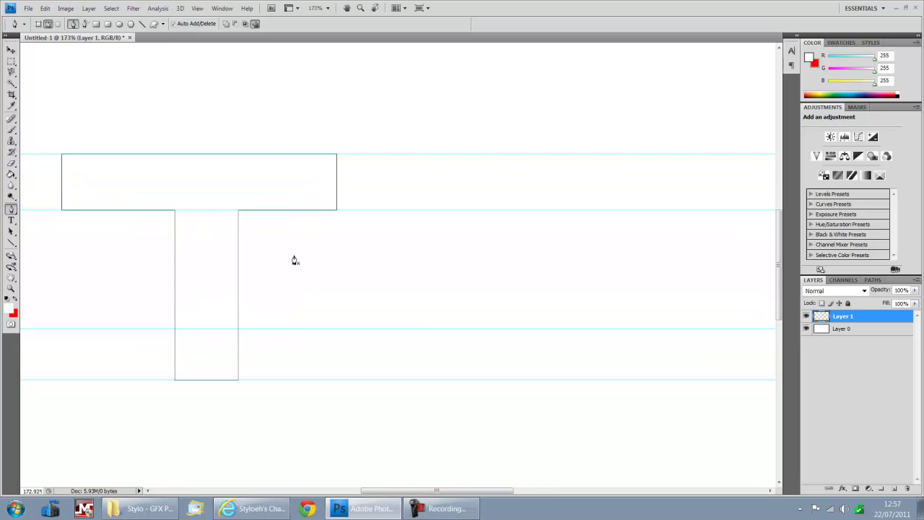
scroll(293, 261, "down", 1)
key("alt")
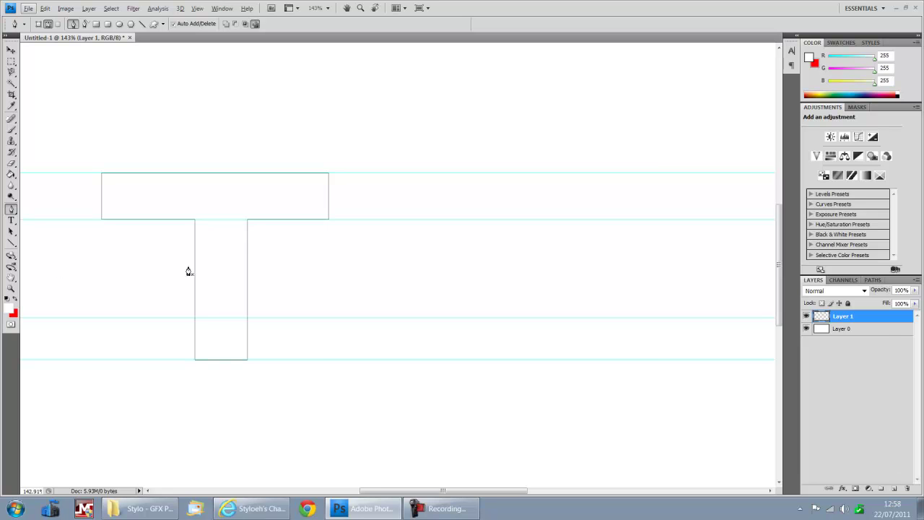
Step: Fill the T path on Layer 1 with black, and add and select an empty Layer 2
left_click(894, 489)
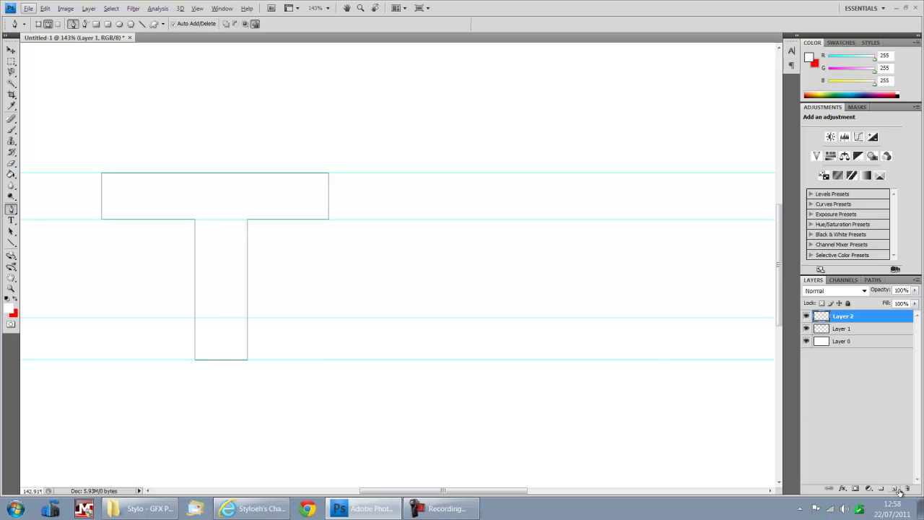
left_click(839, 329)
right_click(215, 274)
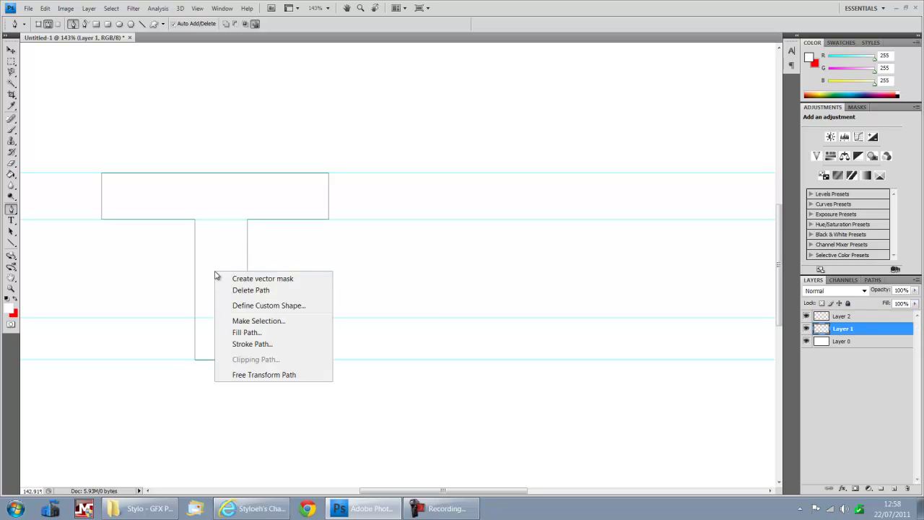
left_click(277, 332)
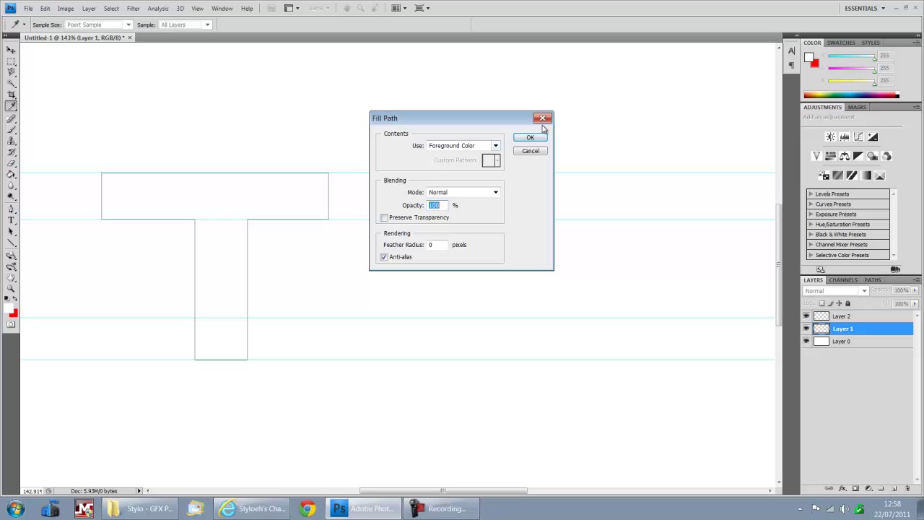
left_click(482, 147)
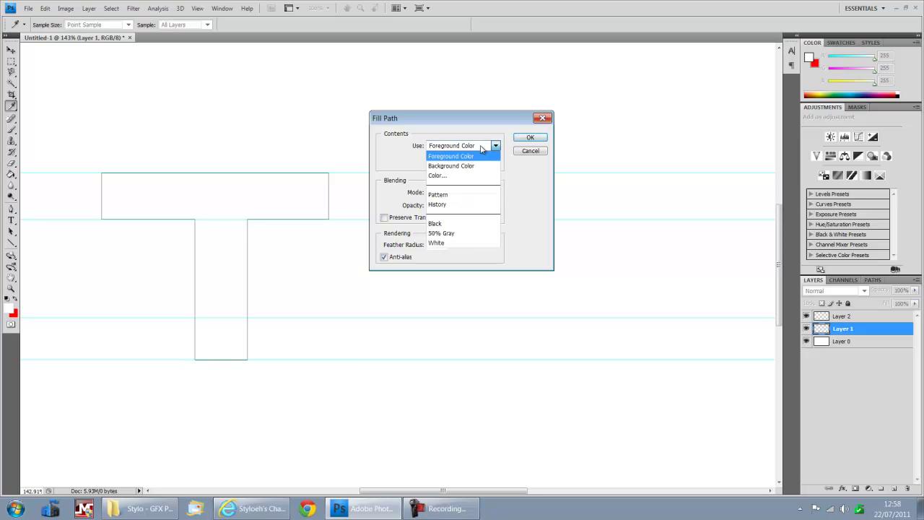
left_click(436, 223)
left_click(529, 139)
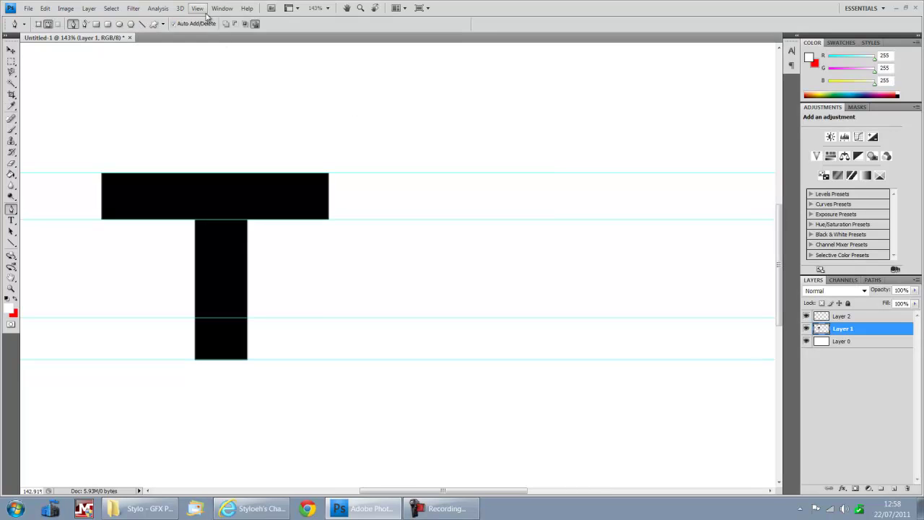
left_click(858, 317)
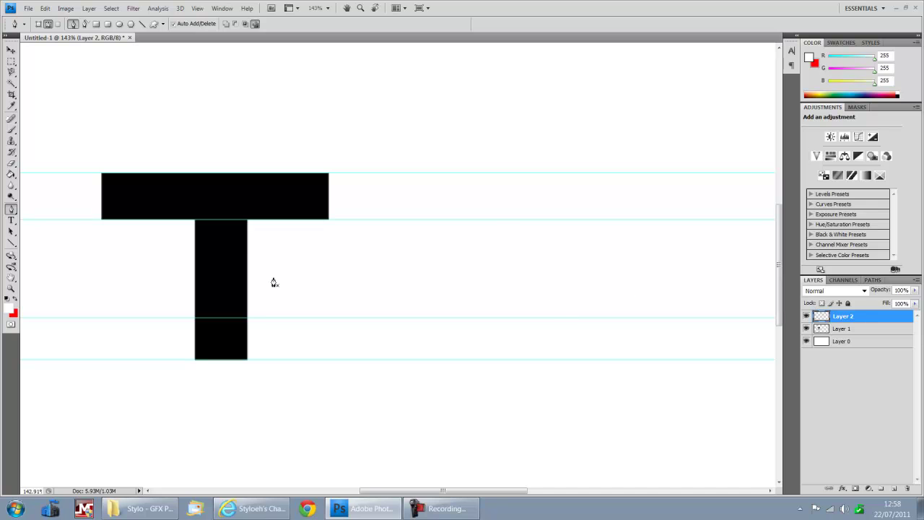
Step: Outline the E's bottom bar as a rectangle beside the stem and fill it black
scroll(244, 259, "up", 1)
scroll(301, 244, "down", 3)
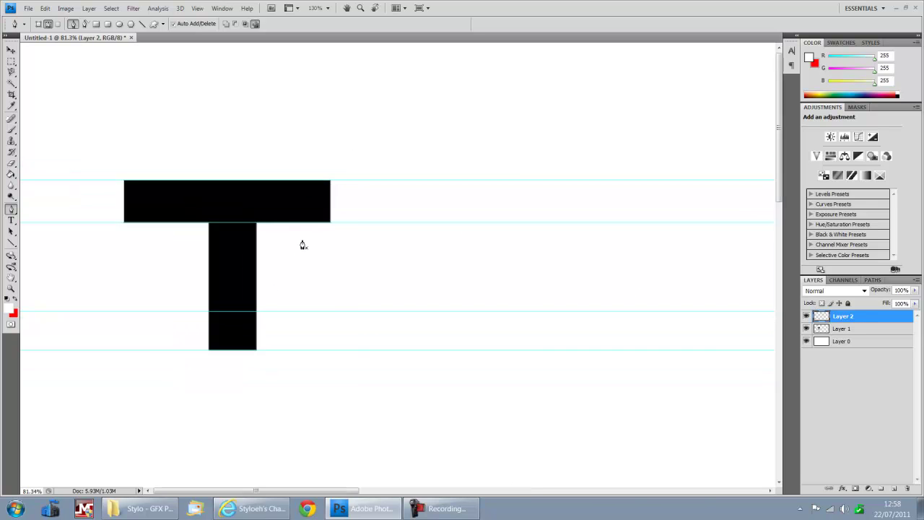
scroll(279, 299, "up", 4)
scroll(253, 258, "down", 1)
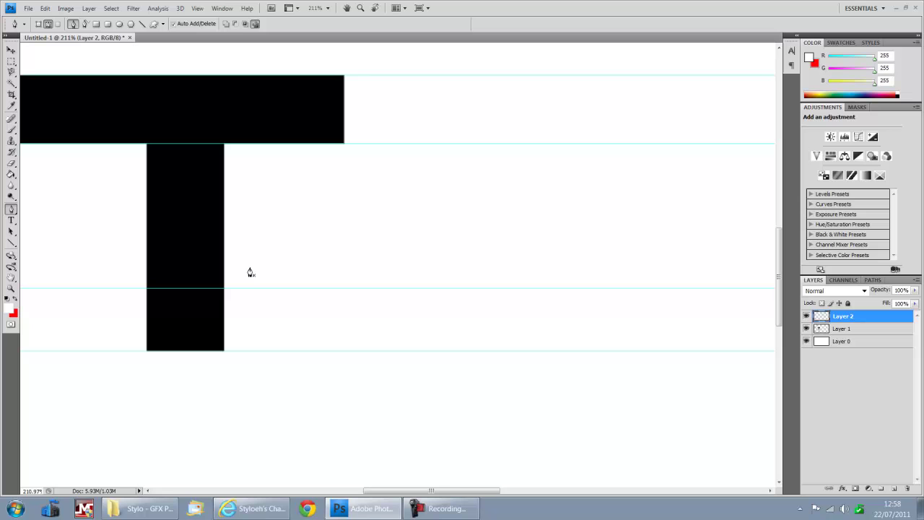
key("alt")
key("alt")
left_click(346, 289)
left_click(347, 355)
left_click(212, 355)
left_click(221, 290)
right_click(280, 316)
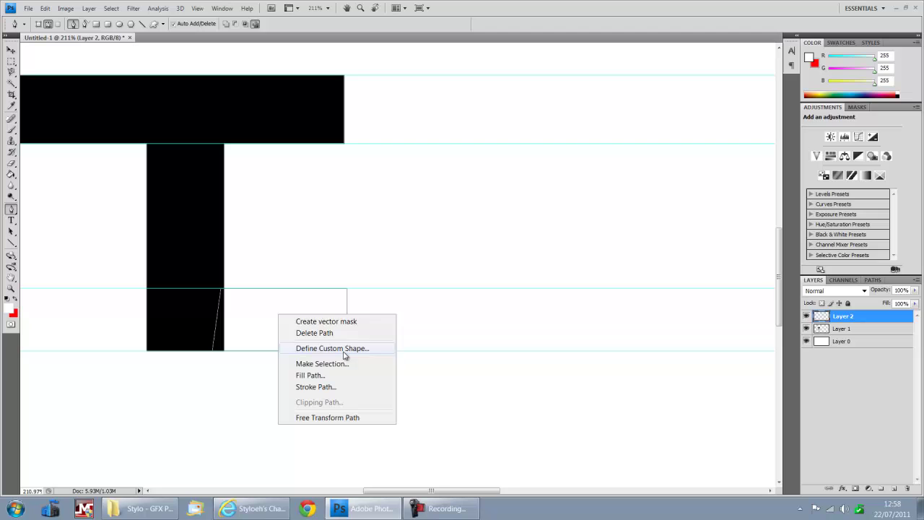
left_click(353, 376)
left_click(541, 138)
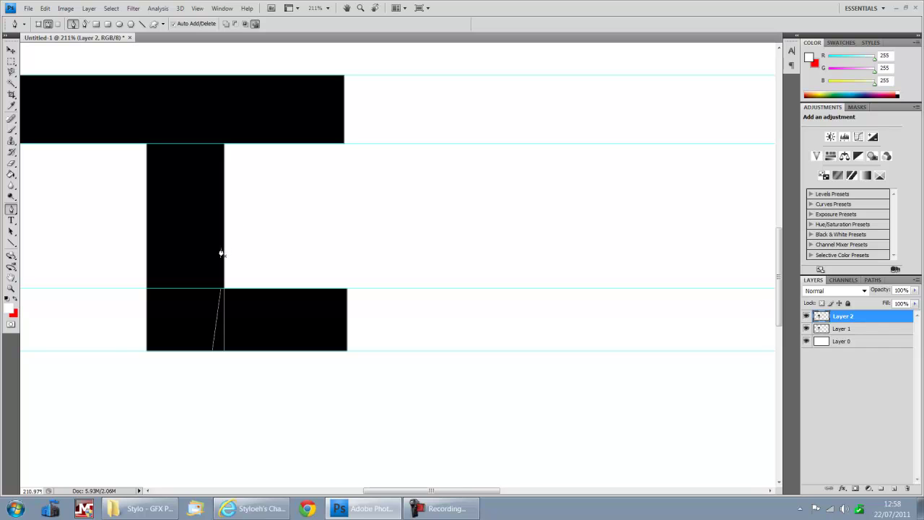
Step: Outline the E's middle bar as a rectangle and fill it black
left_click(328, 248)
left_click(328, 195)
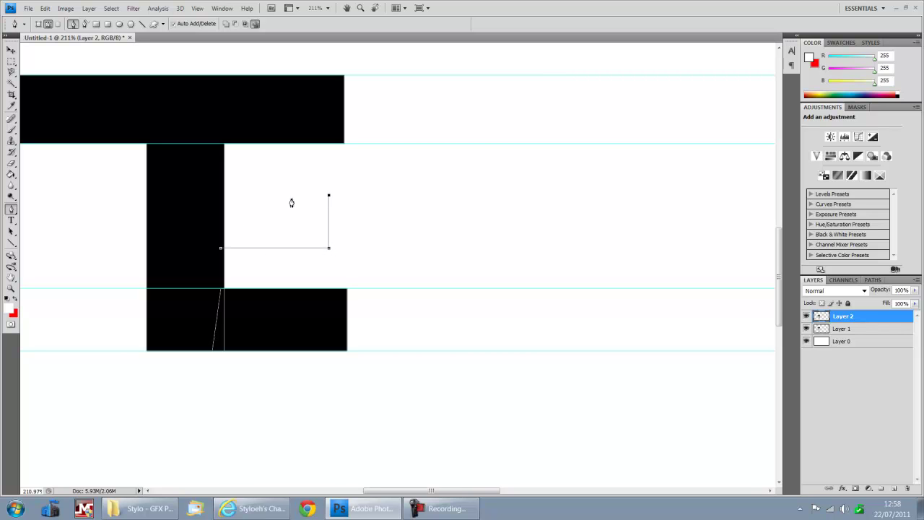
left_click(220, 196)
left_click(220, 248)
right_click(268, 233)
left_click(316, 291)
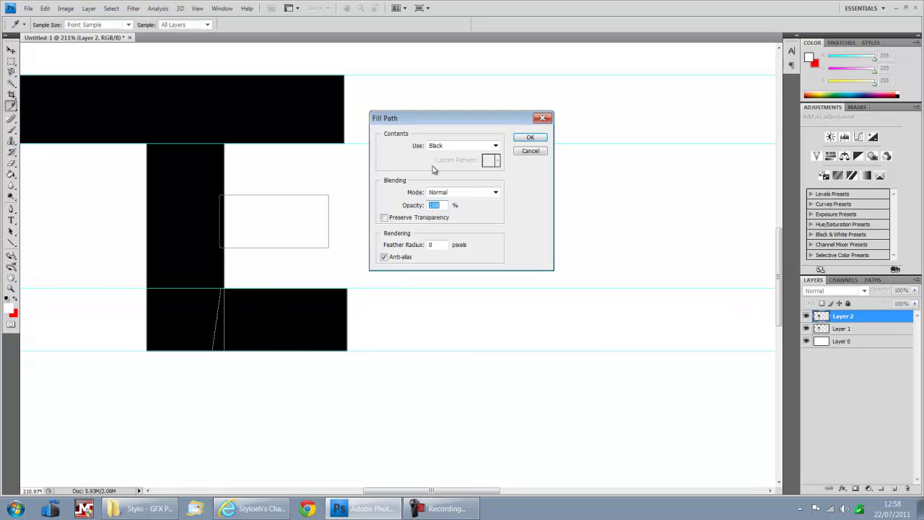
left_click(530, 139)
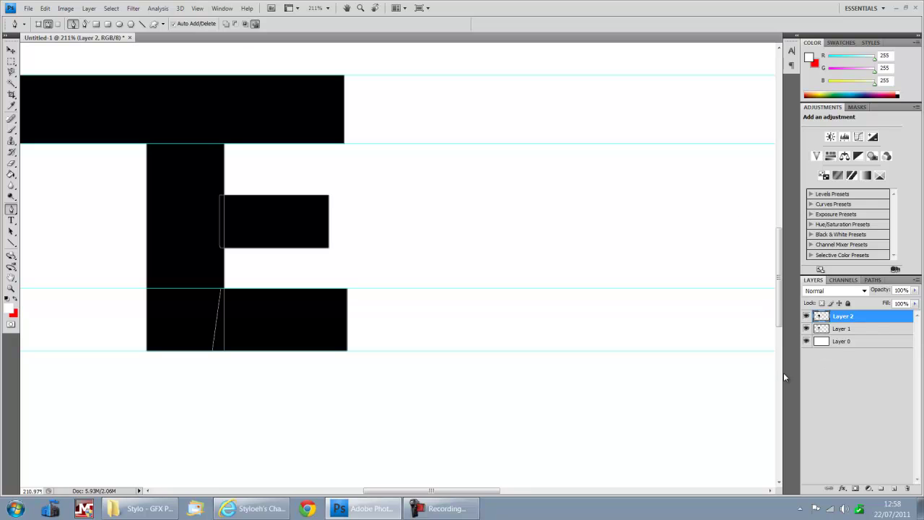
Step: Delete the finished bar path outline
scroll(318, 266, "down", 3)
right_click(326, 318)
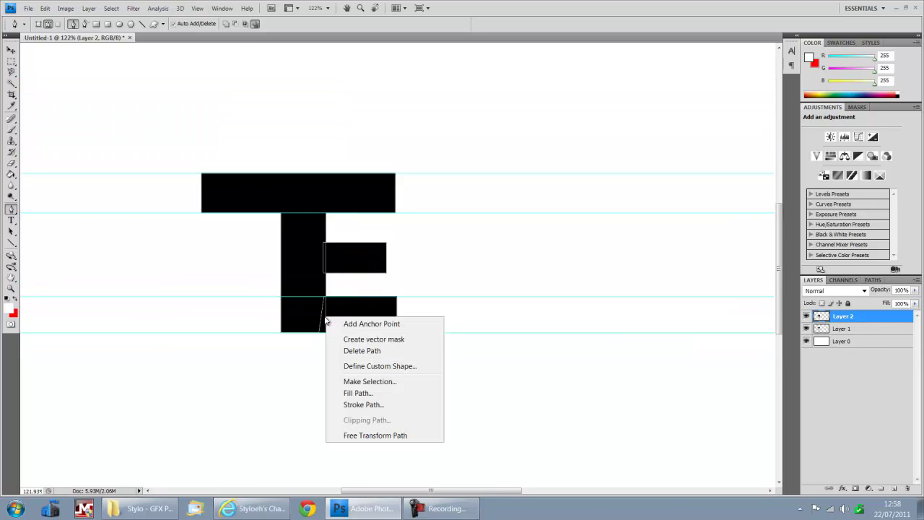
left_click(357, 350)
scroll(431, 270, "down", 3)
scroll(294, 258, "up", 1)
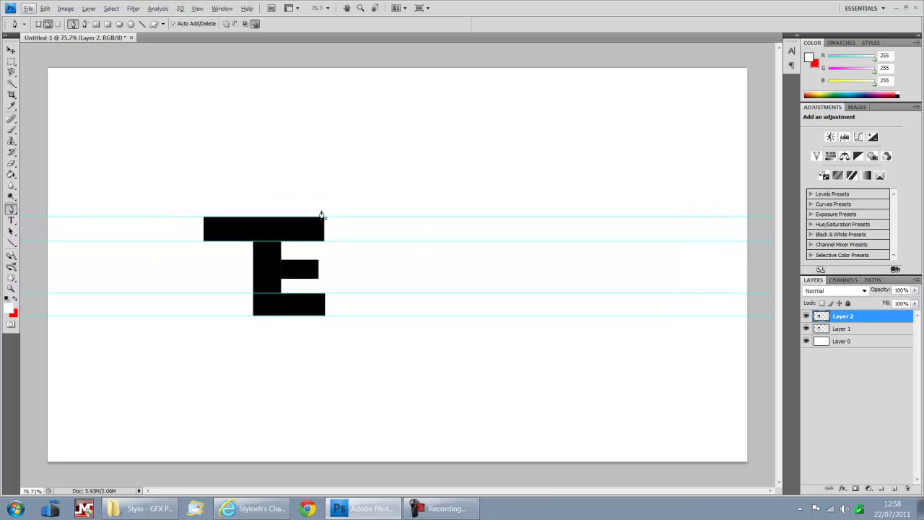
scroll(322, 215, "up", 2)
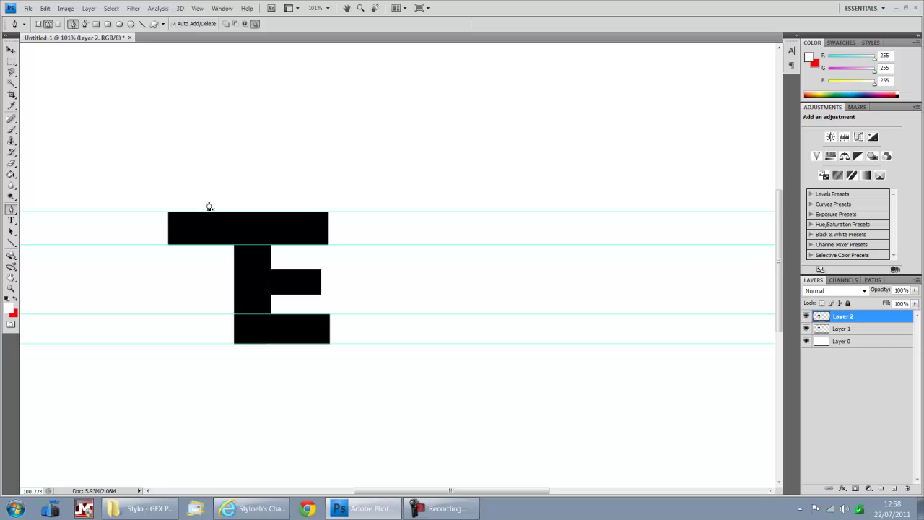
Step: Add a new empty Layer 3 for the S
scroll(324, 204, "up", 2)
scroll(329, 243, "down", 1)
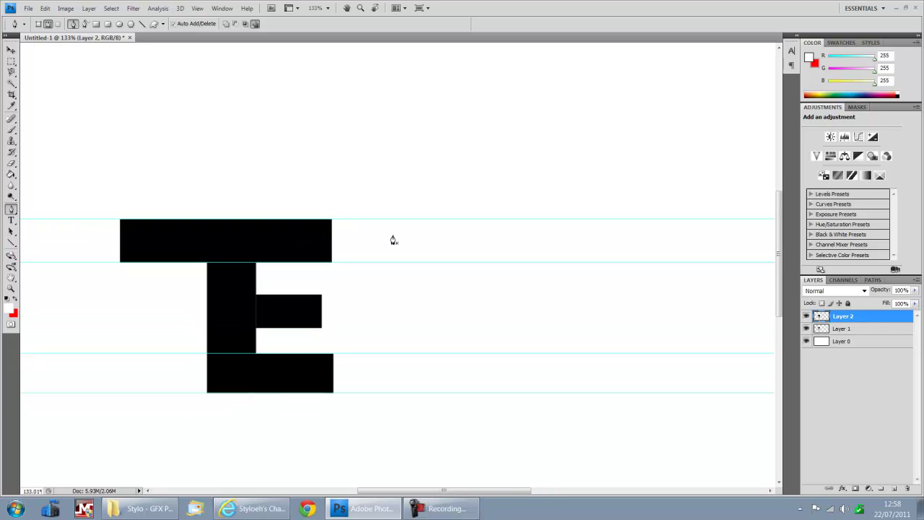
key("alt")
left_click(893, 489)
scroll(332, 390, "up", 4)
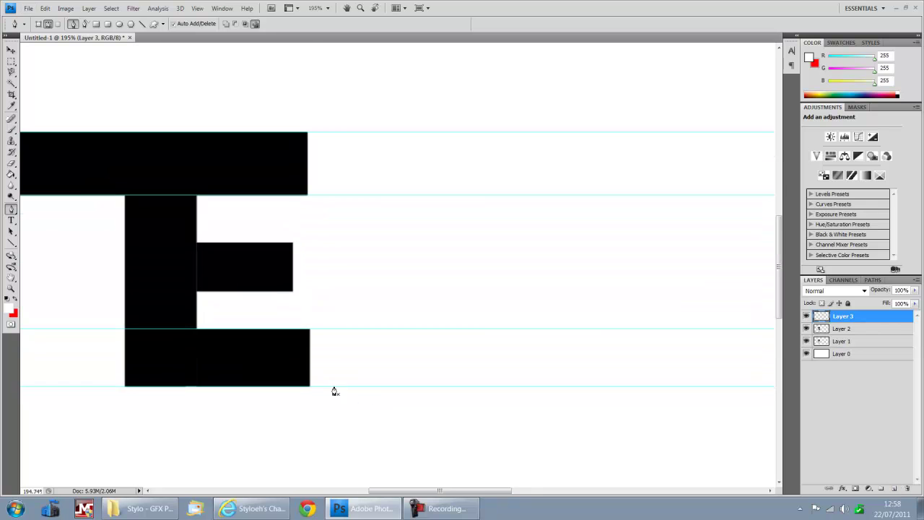
key("alt")
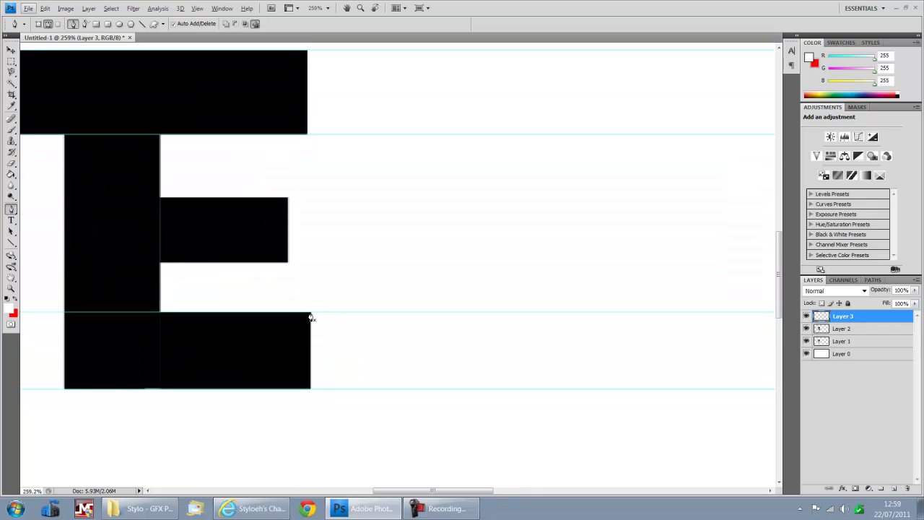
key("alt")
Step: Trace the S outline's middle, left side and top bar with the Pen tool
left_click(485, 312)
left_click(485, 261)
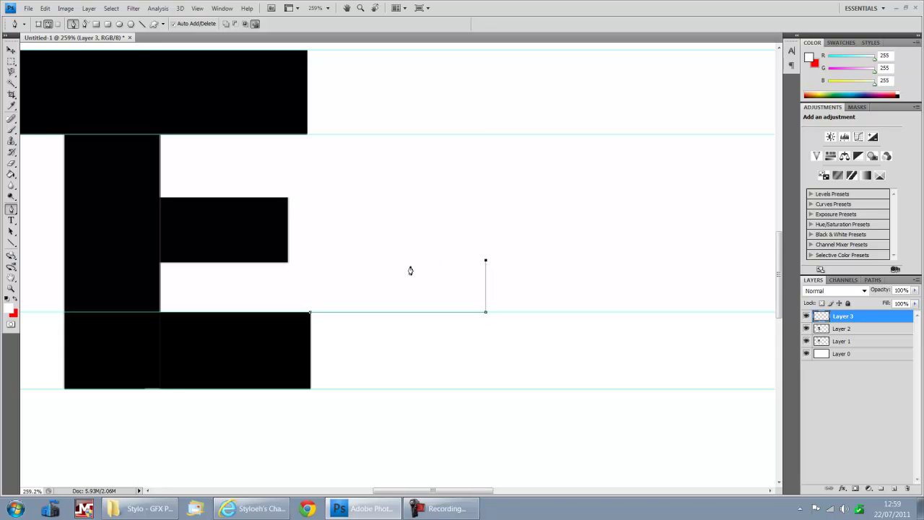
left_click(316, 260)
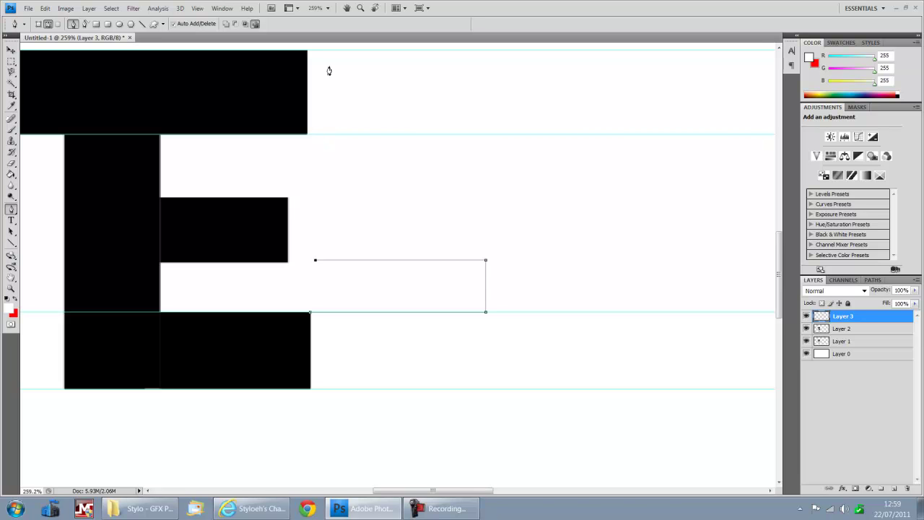
left_click(315, 51)
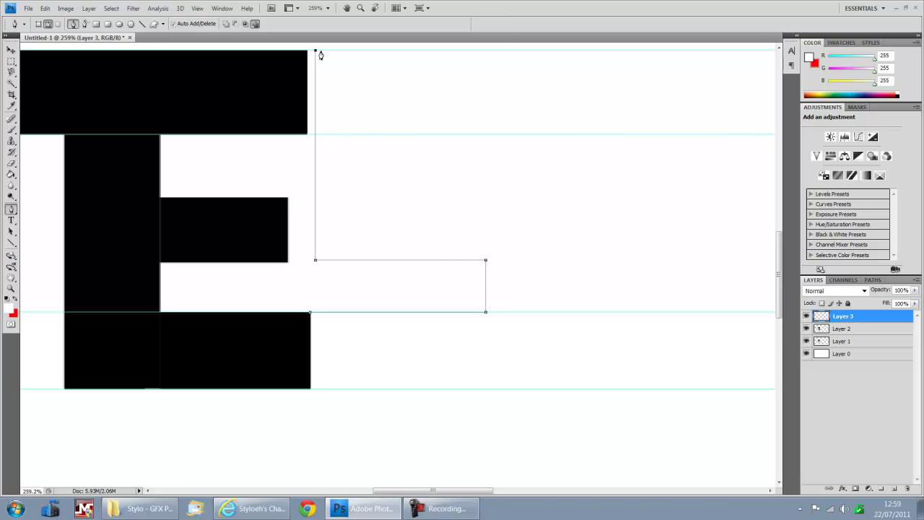
left_click(498, 51)
left_click(499, 135)
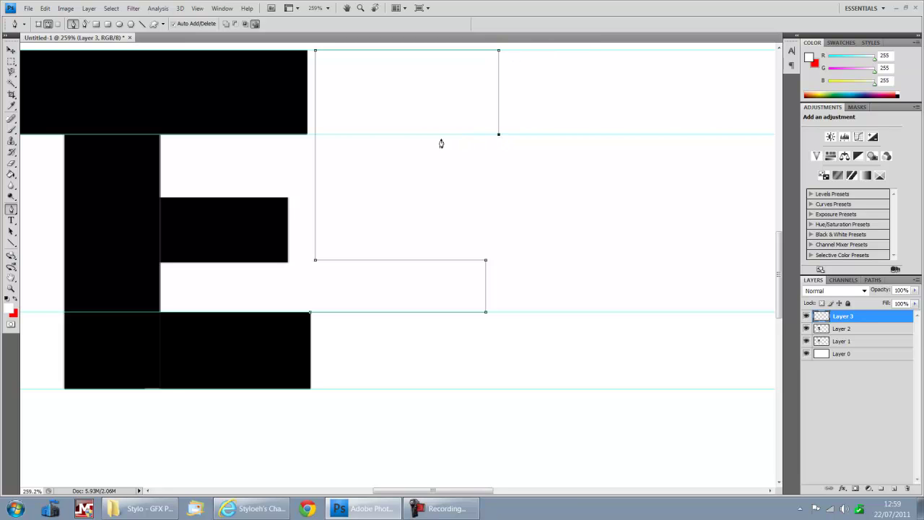
left_click(388, 134)
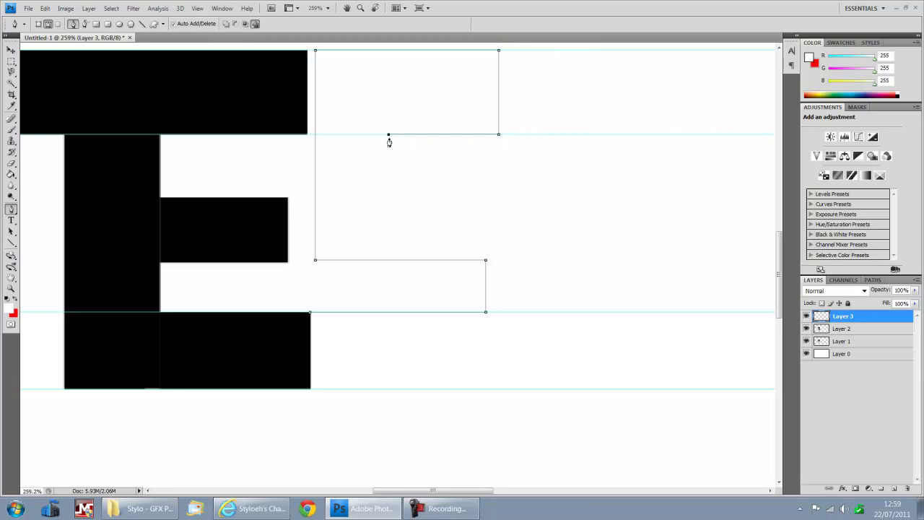
Step: Finish the S outline down the right side and along the bottom guide, closing it
left_click(388, 199)
left_click(538, 200)
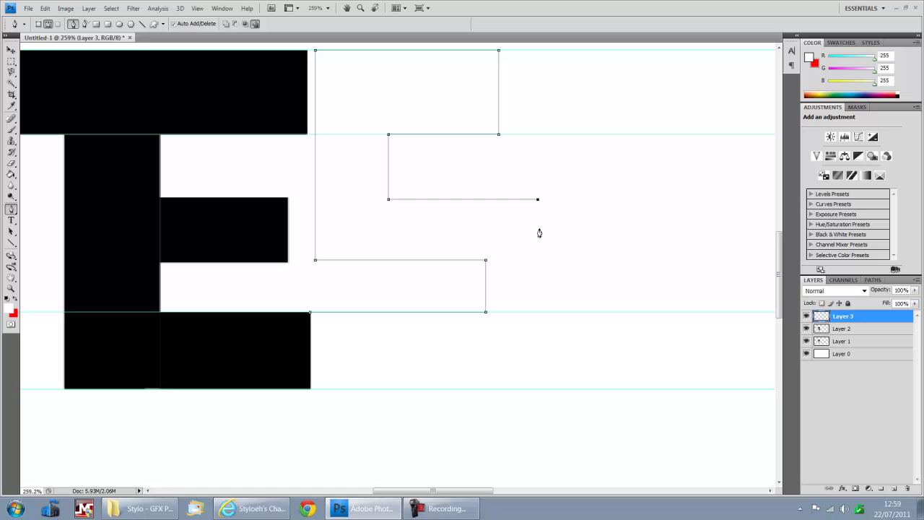
left_click(563, 199)
left_click(563, 312)
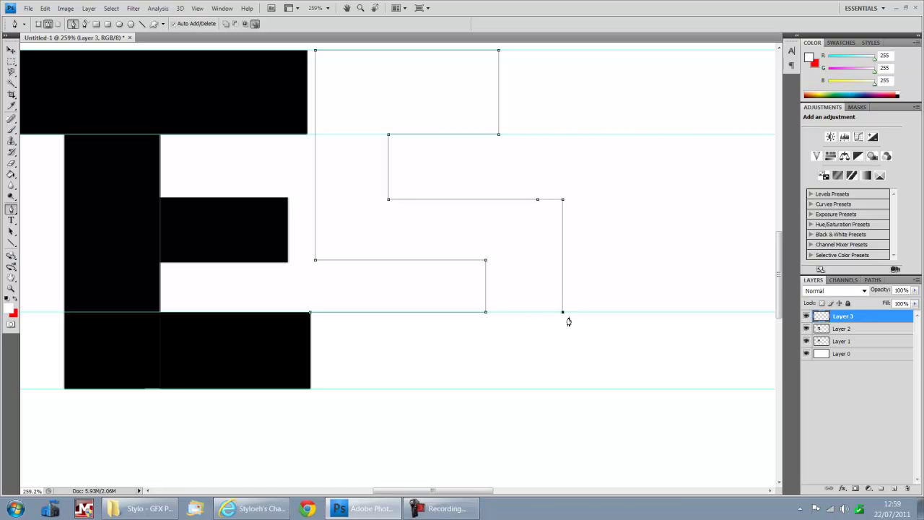
left_click(563, 388)
left_click(309, 389)
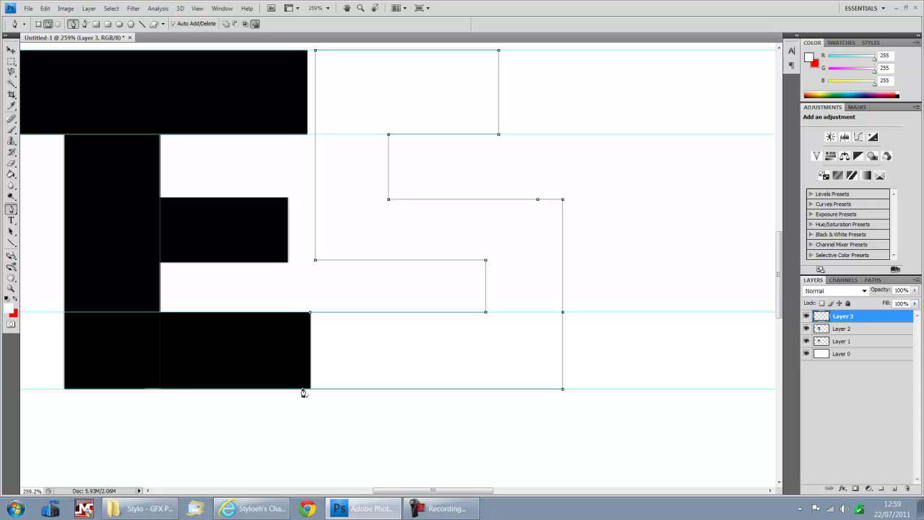
left_click(310, 313)
Step: Fill the S outline with black
right_click(482, 341)
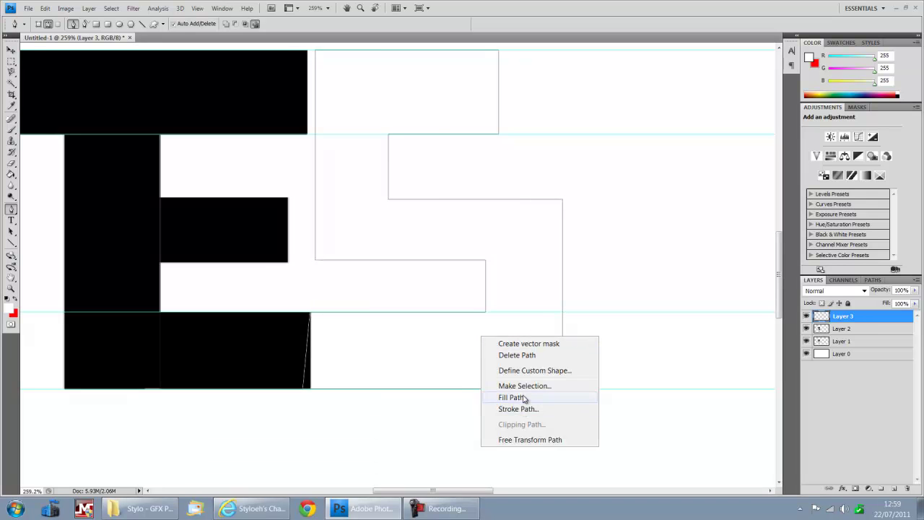
left_click(526, 397)
left_click(533, 139)
key("p")
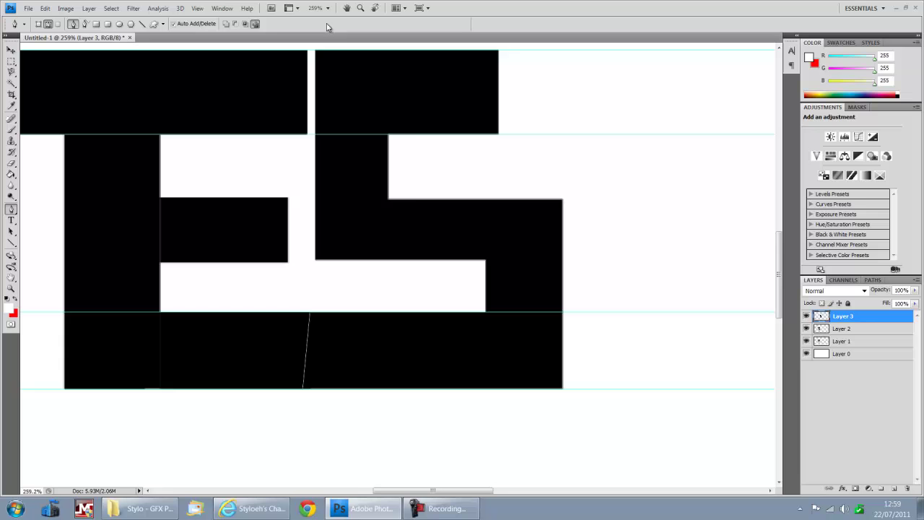
scroll(361, 169, "down", 1)
right_click(392, 333)
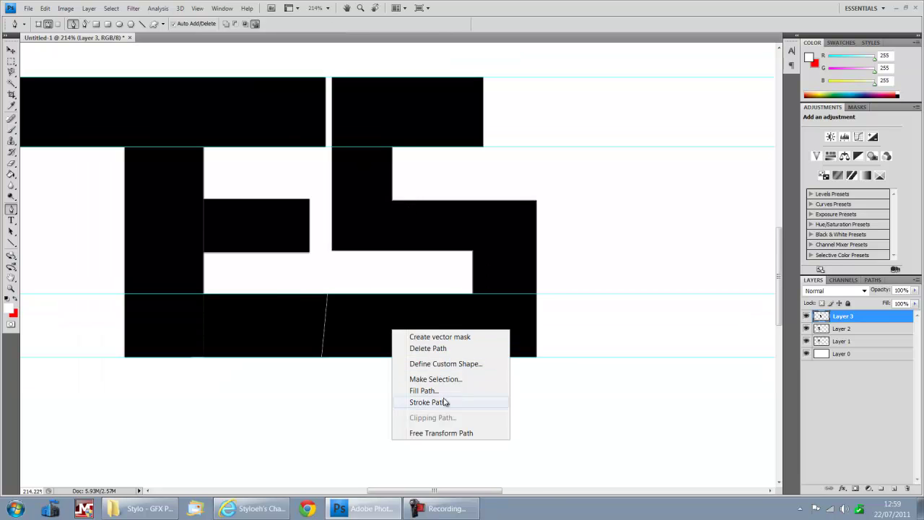
Step: Delete the S path outline
left_click(441, 349)
scroll(462, 267, "down", 3)
scroll(467, 264, "down", 1)
scroll(394, 267, "up", 2)
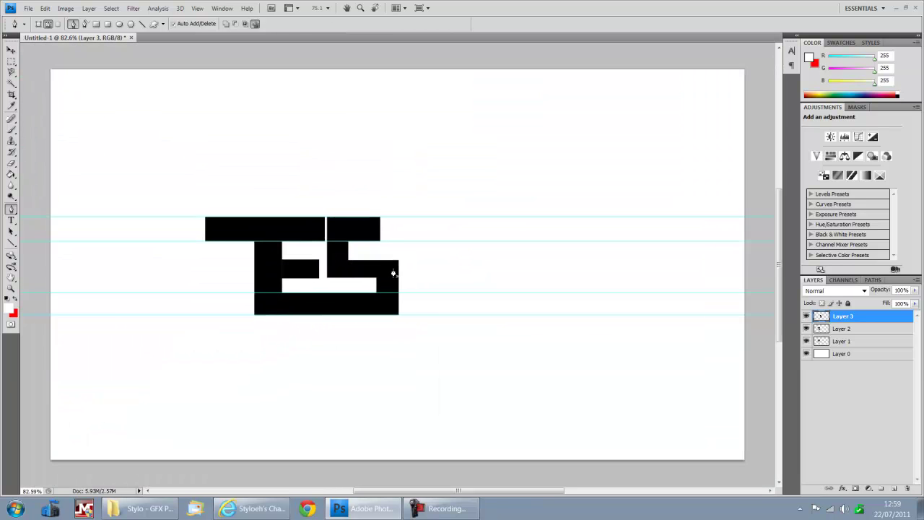
scroll(369, 236, "up", 9)
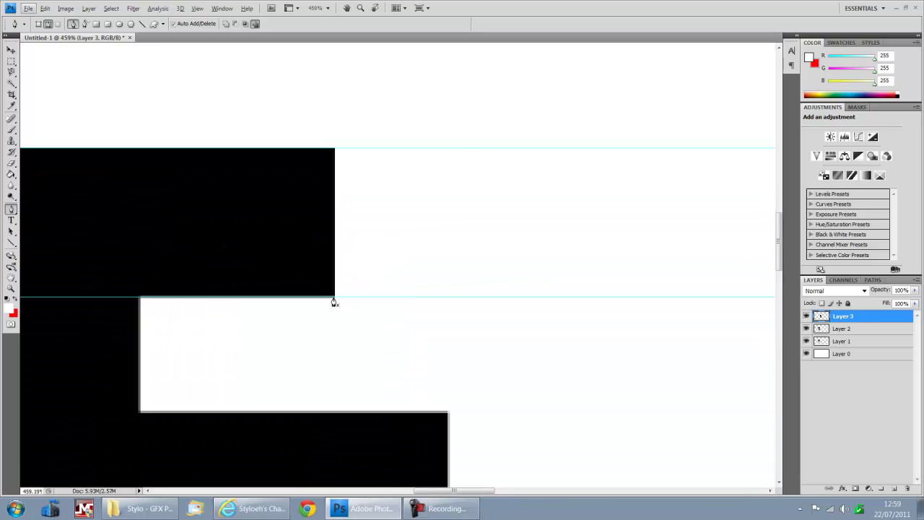
Step: Outline an extension of the S top bar toward the E and fill it black
left_click(333, 297)
left_click(450, 297)
left_click(449, 148)
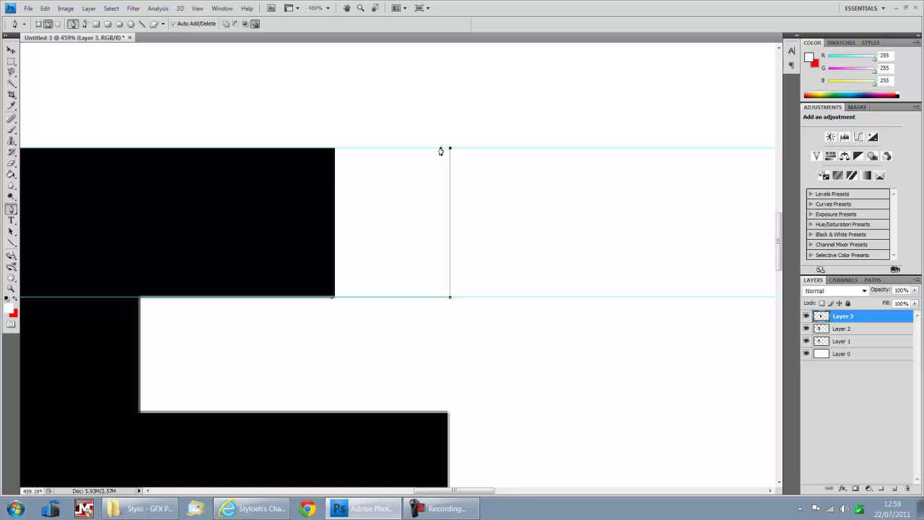
left_click(329, 149)
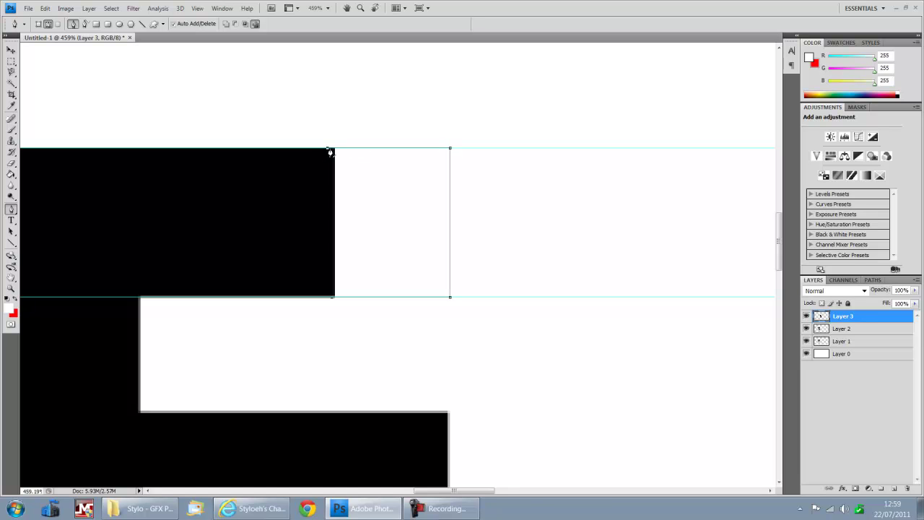
left_click(331, 301)
right_click(371, 258)
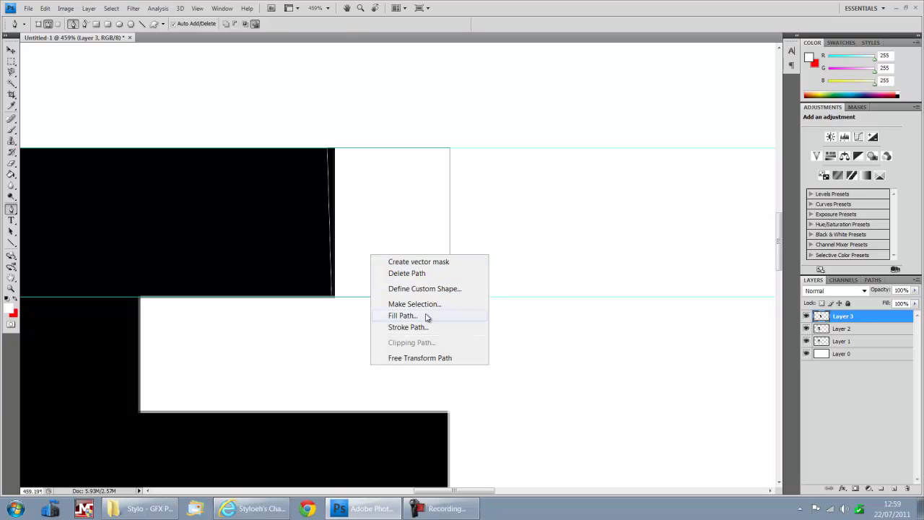
left_click(426, 315)
left_click(530, 137)
Step: Delete the extension path and zoom back out
right_click(374, 216)
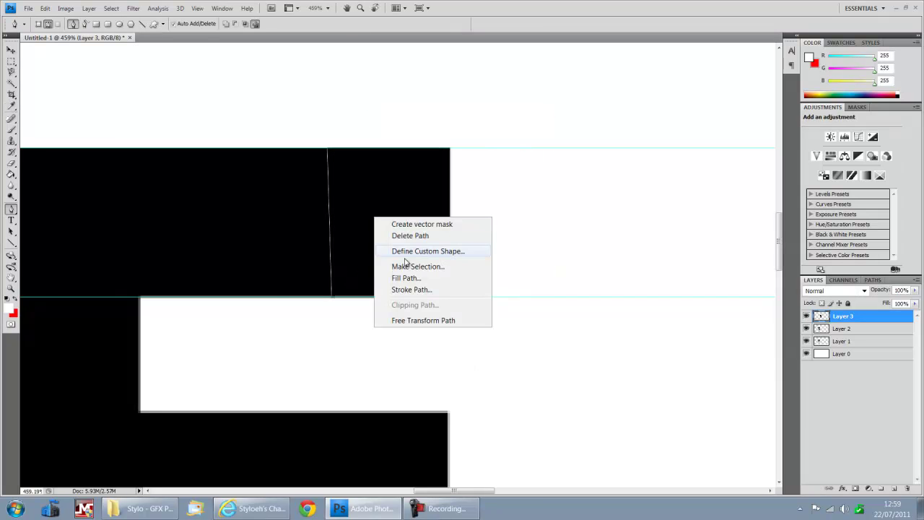
left_click(410, 236)
scroll(598, 216, "down", 8)
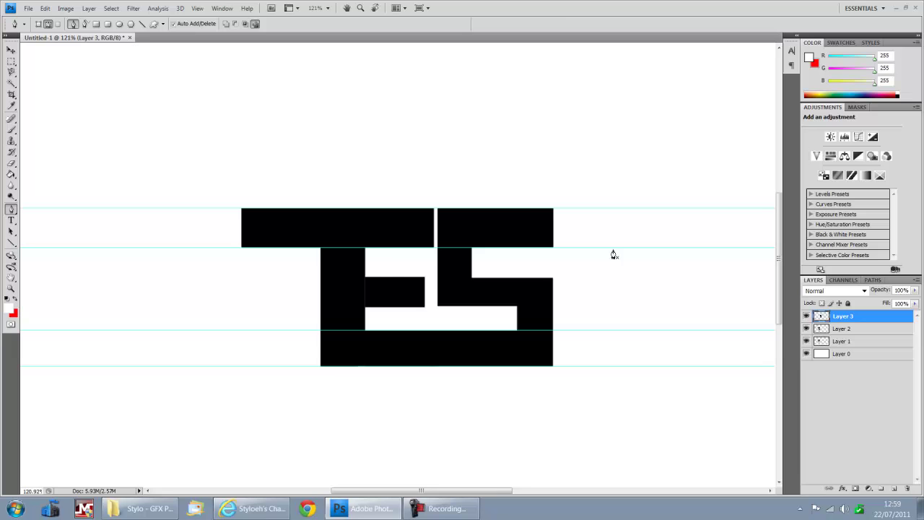
scroll(606, 259, "down", 2)
scroll(433, 282, "up", 5)
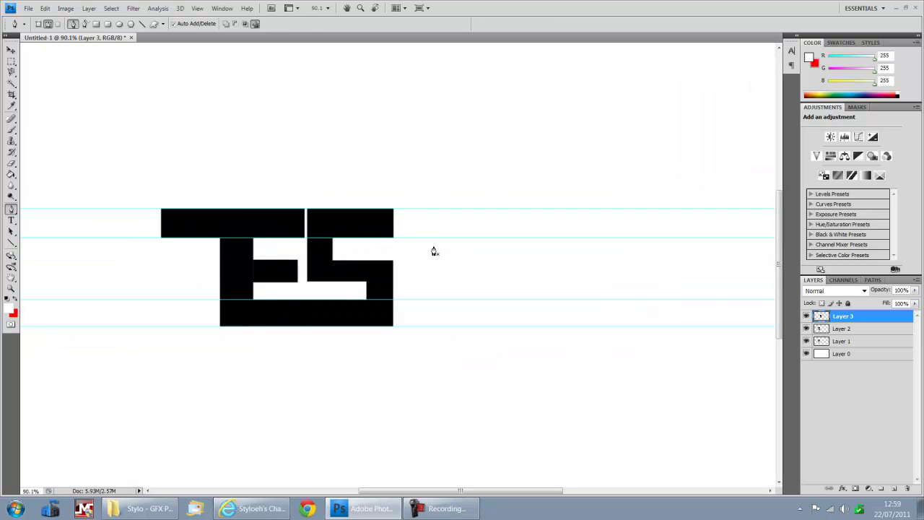
scroll(421, 202, "down", 1)
scroll(466, 229, "up", 1)
scroll(473, 204, "down", 1)
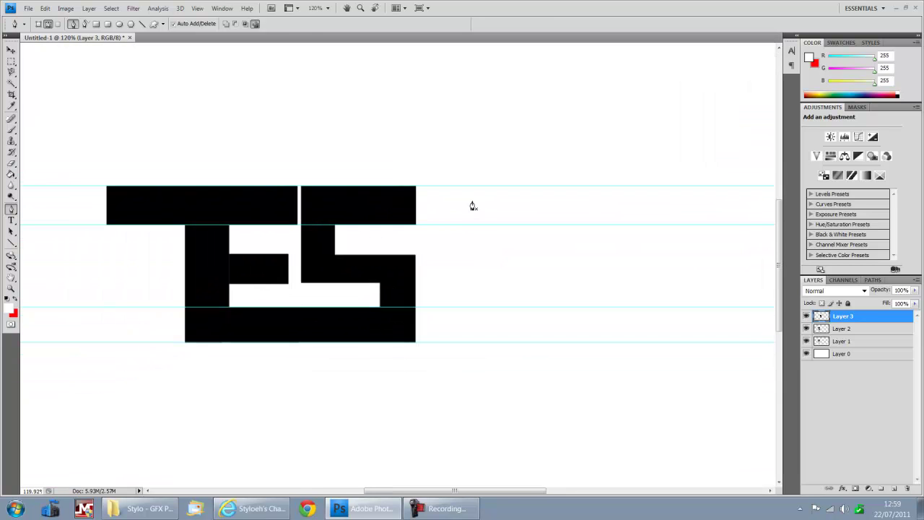
Step: Duplicate the first T onto a top layer and drag the copy after the S
left_click(851, 344)
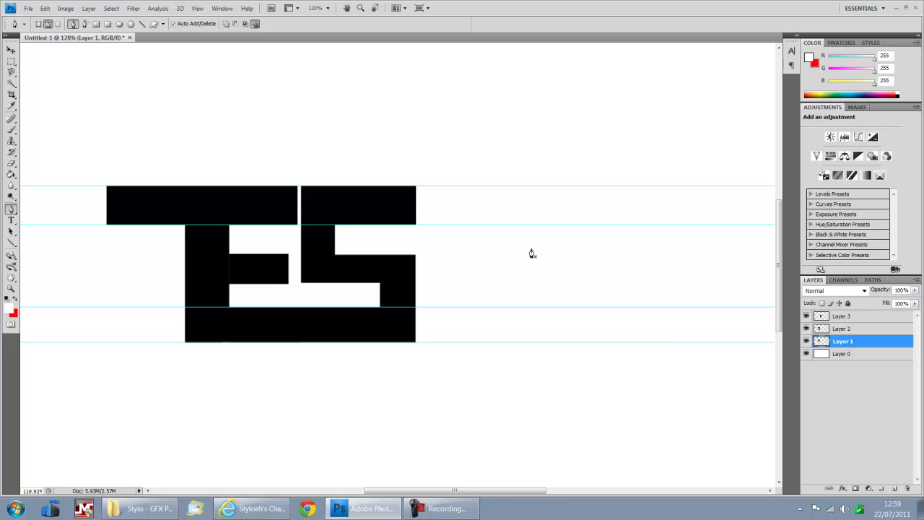
key("ctrl+j")
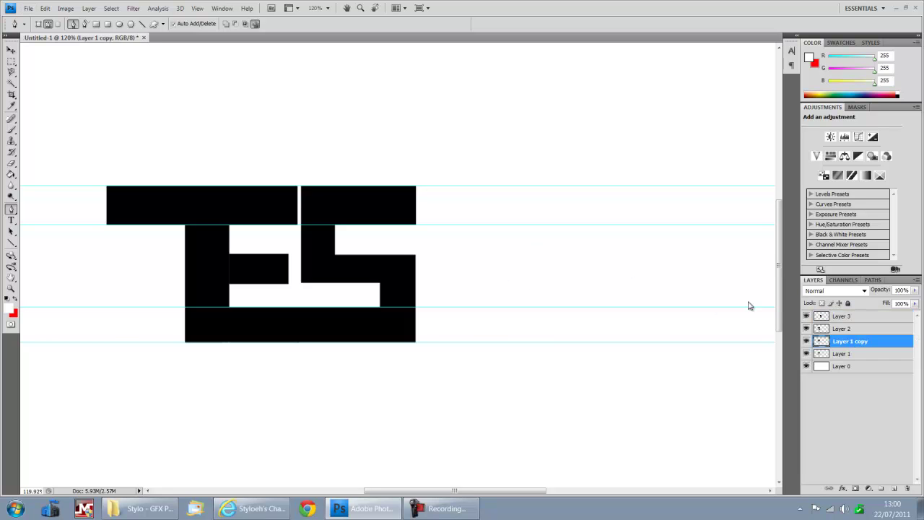
left_click_drag(888, 316, 888, 311)
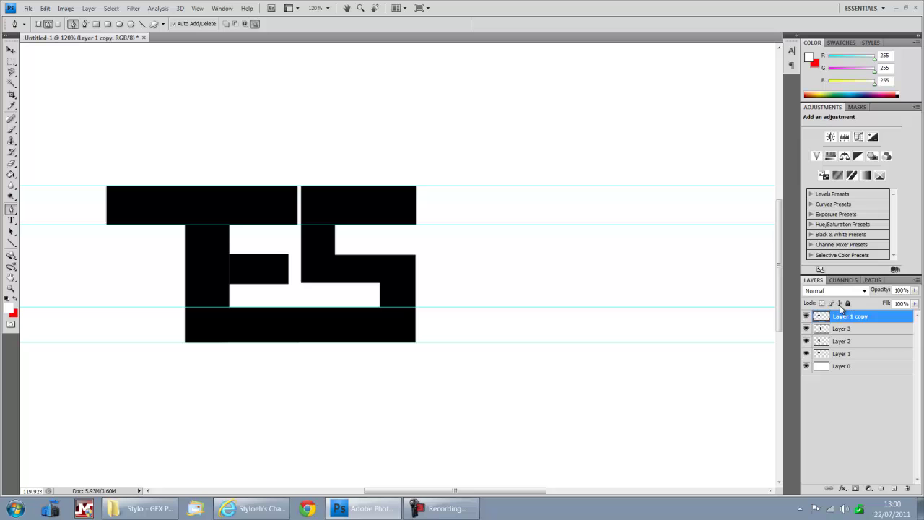
left_click(11, 50)
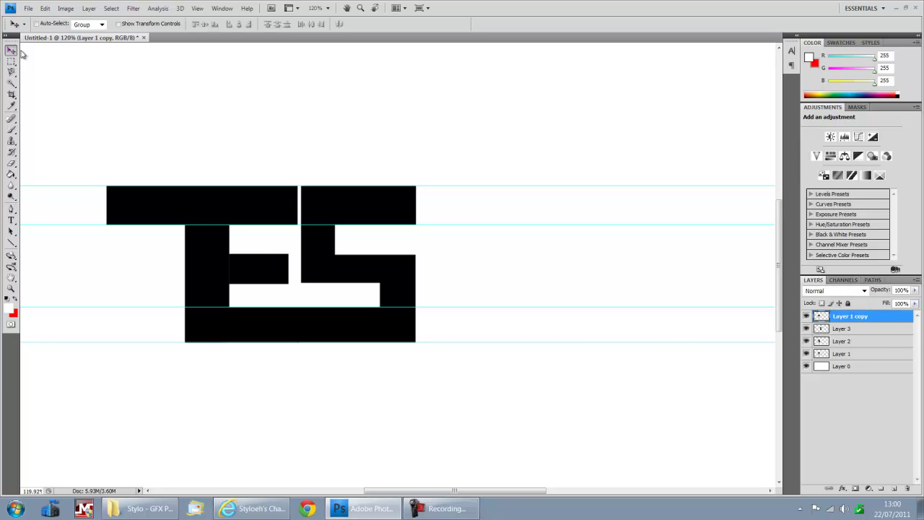
left_click_drag(287, 260, 411, 240)
left_click_drag(332, 198, 391, 225)
Step: Duplicate Layer 1 again, then return to the T copy layer
left_click(888, 339)
key("ctrl+j")
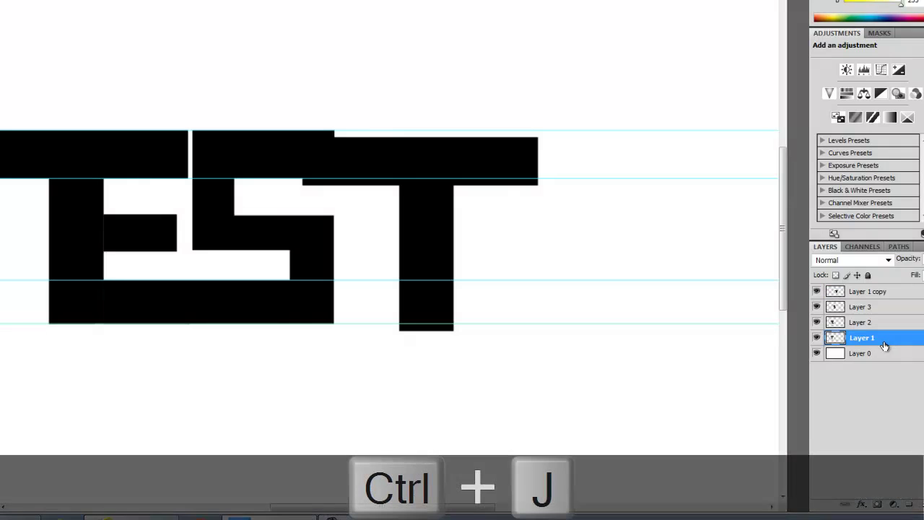
right_click(887, 344)
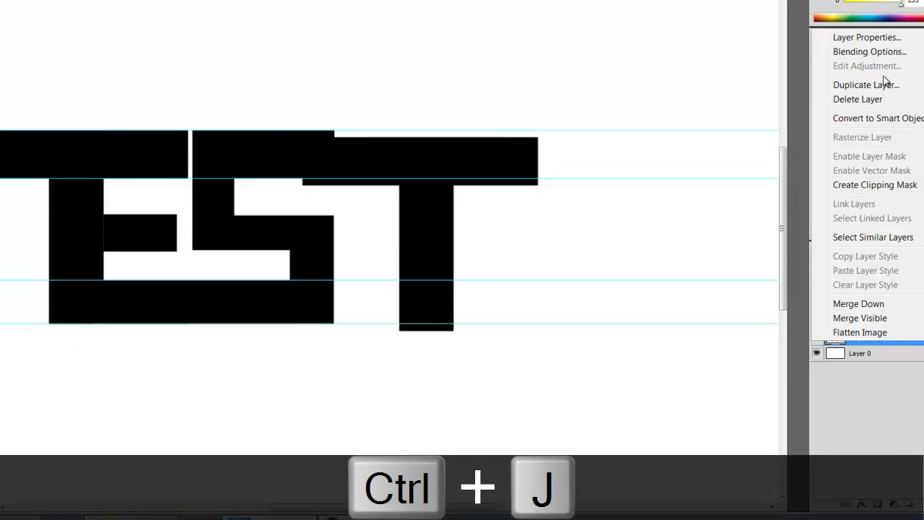
key("Escape")
left_click(883, 292)
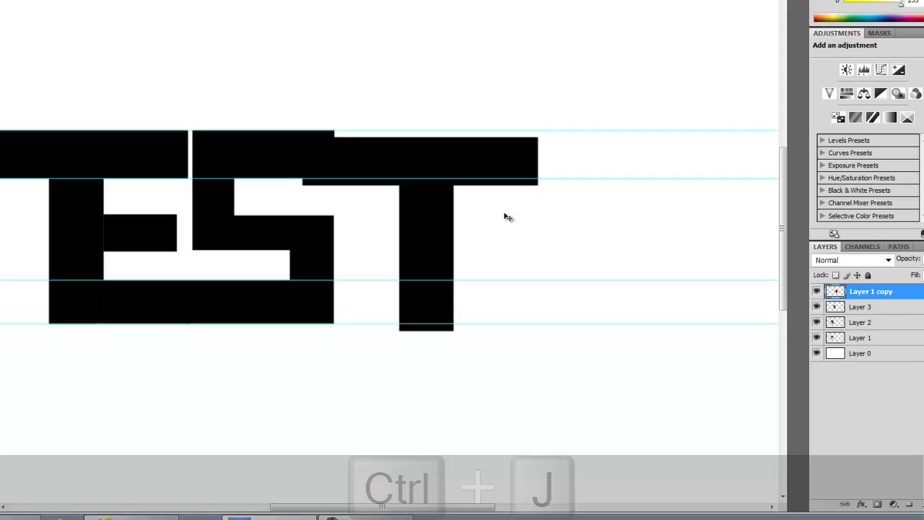
Step: Nudge the final T left until it sits snugly beside the S
left_click_drag(404, 237, 368, 232)
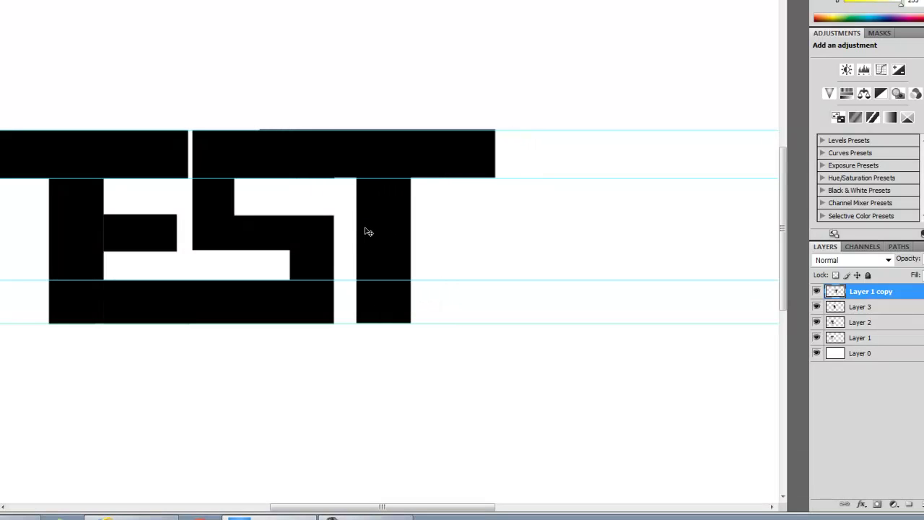
key("Left")
key("Left")
key("Left")
key("Left")
key("Left")
key("Left")
key("Left")
key("Left")
key("Left")
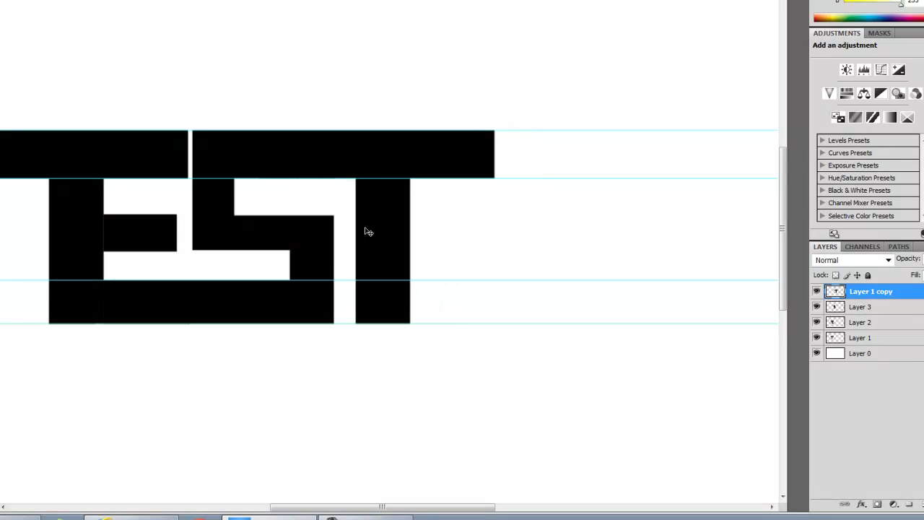
key("Left")
key("Left")
key("Left")
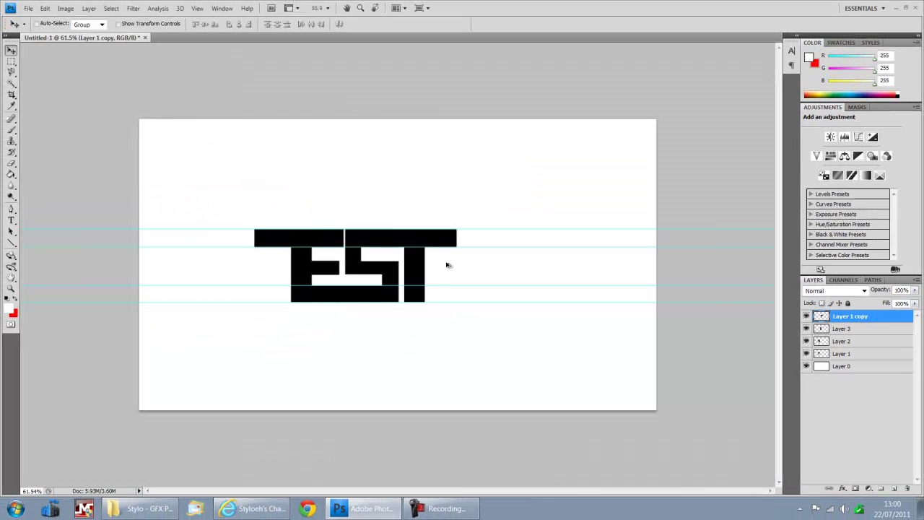
scroll(446, 265, "up", 1)
key("Left")
key("Left")
key("Left")
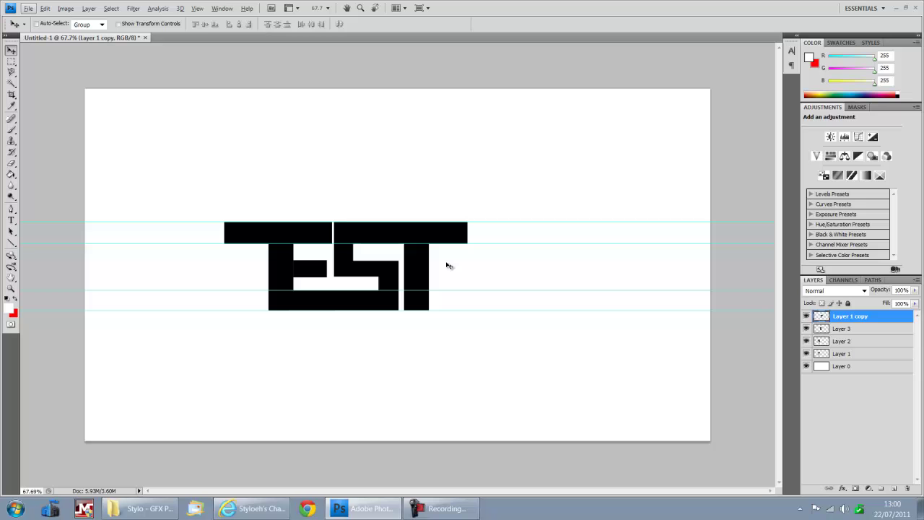
key("Left")
key("Left")
Step: Nudge the four letter layers right together, then drag all four guides off the canvas
left_click(859, 354, "shift")
left_click_drag(287, 268, 321, 268)
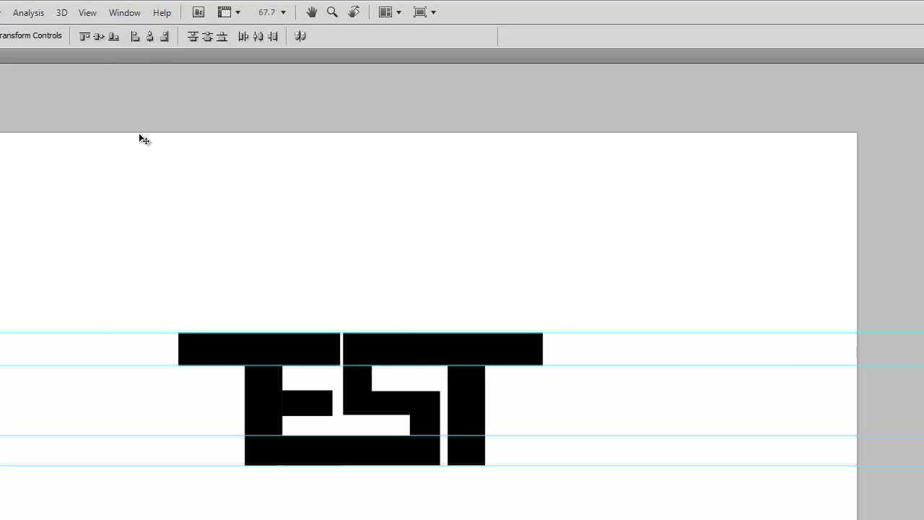
key("ctrl+r")
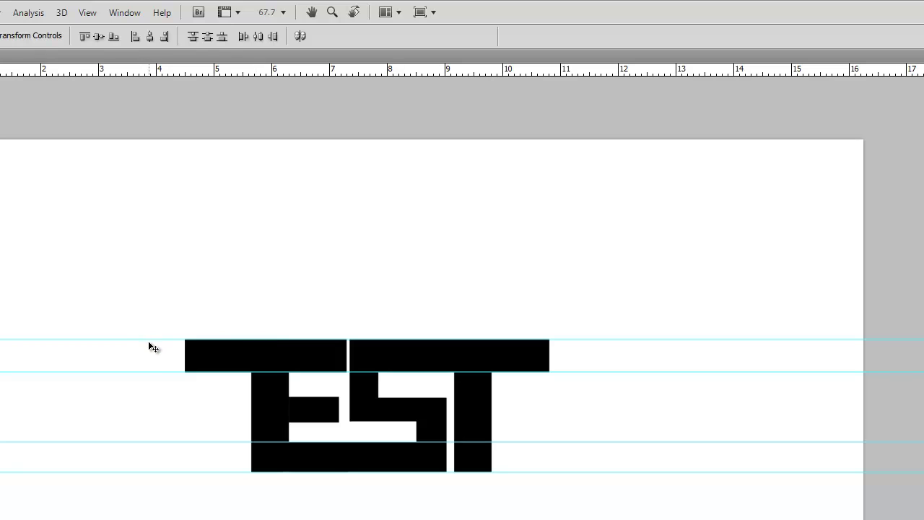
left_click_drag(149, 338, 196, 41)
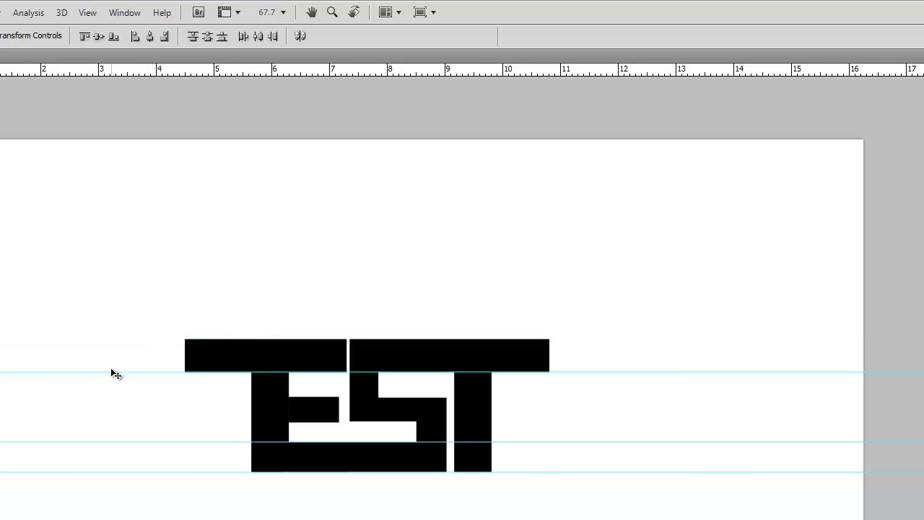
left_click_drag(113, 372, 108, 73)
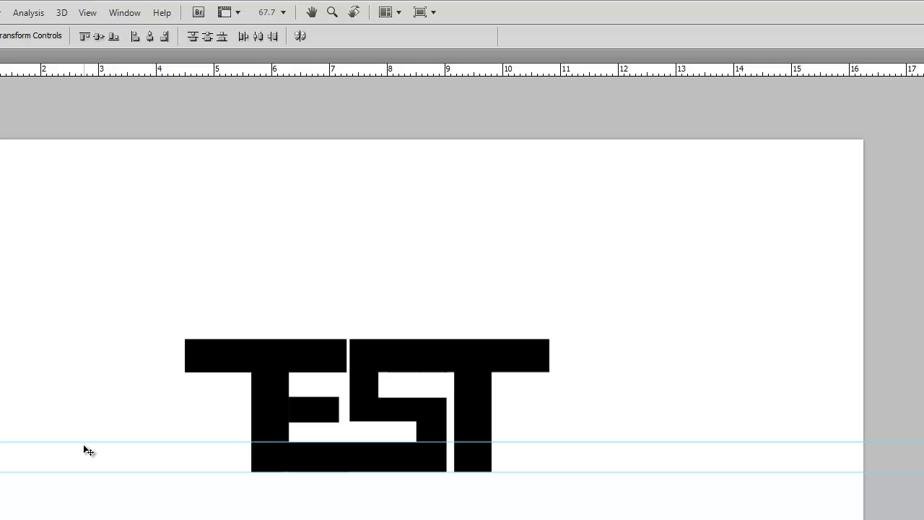
left_click_drag(82, 441, 209, 6)
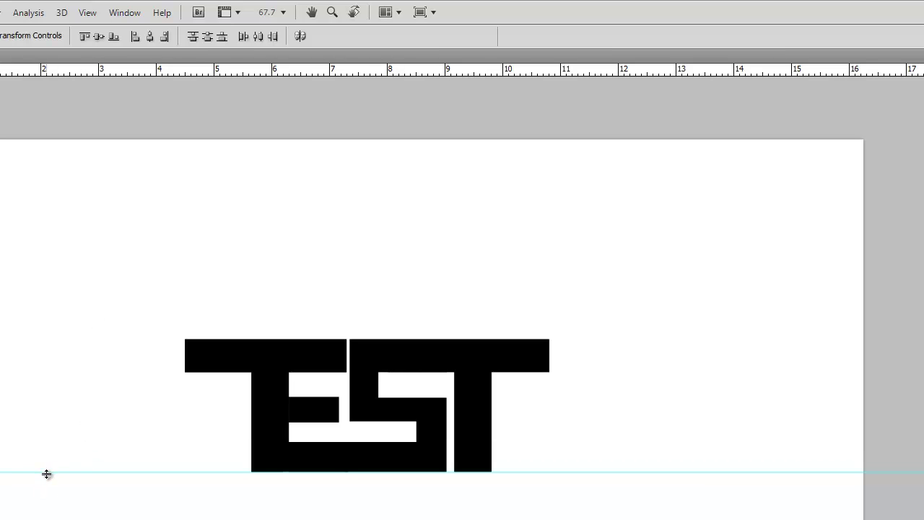
left_click_drag(45, 472, 212, 21)
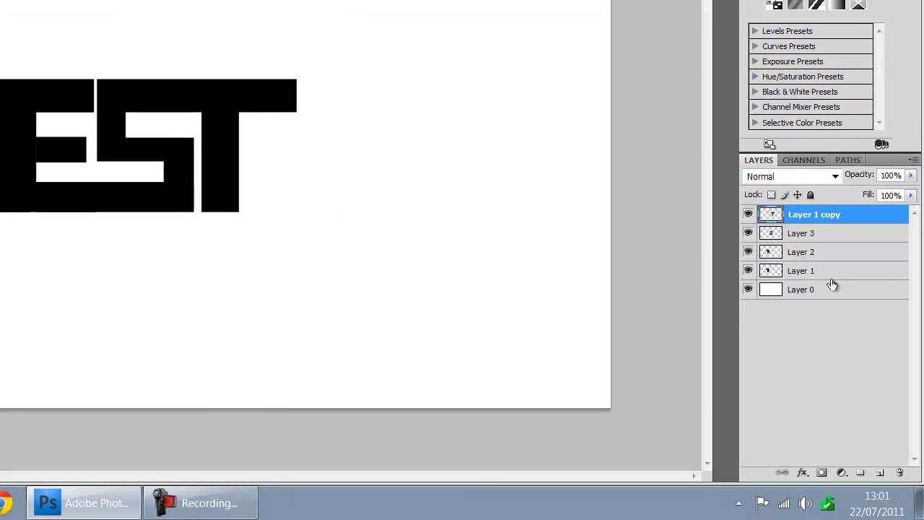
Step: Merge the four selected letter layers into a single layer with Ctrl+E
left_click(830, 273, "shift")
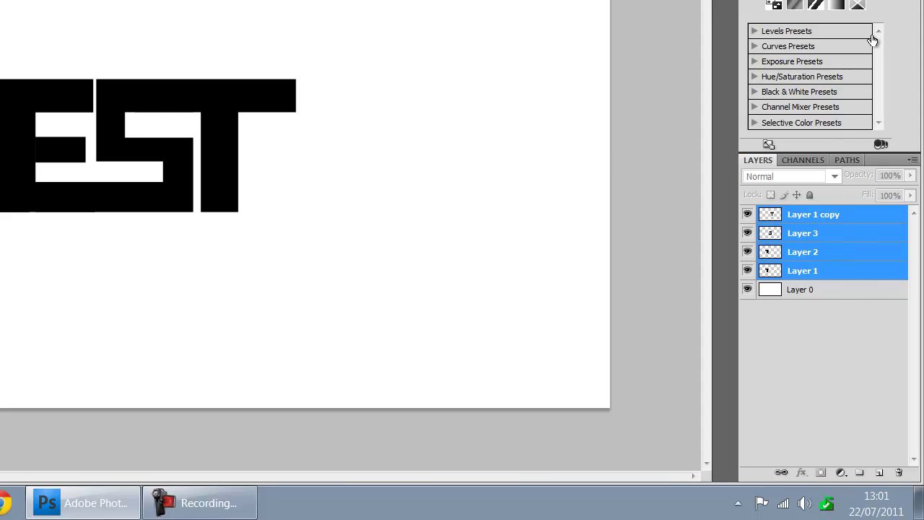
left_click(818, 214)
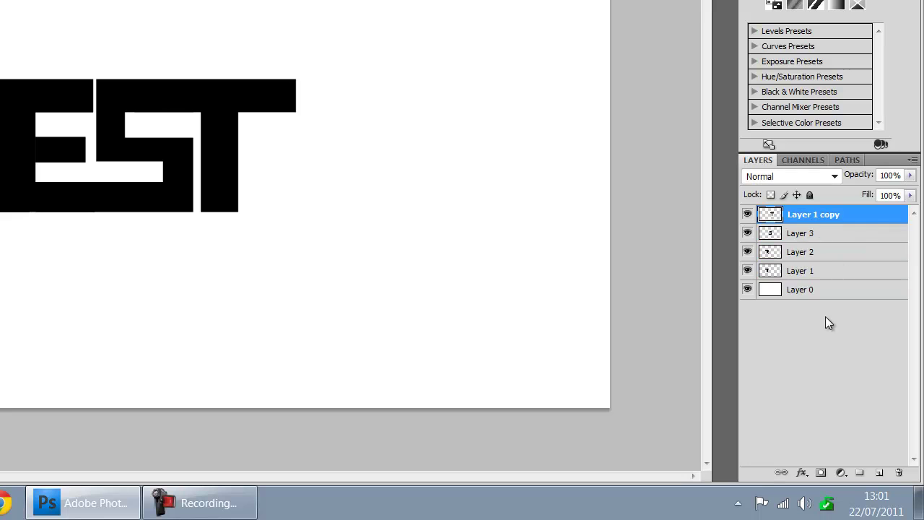
left_click(825, 273, "shift")
key("ctrl+e")
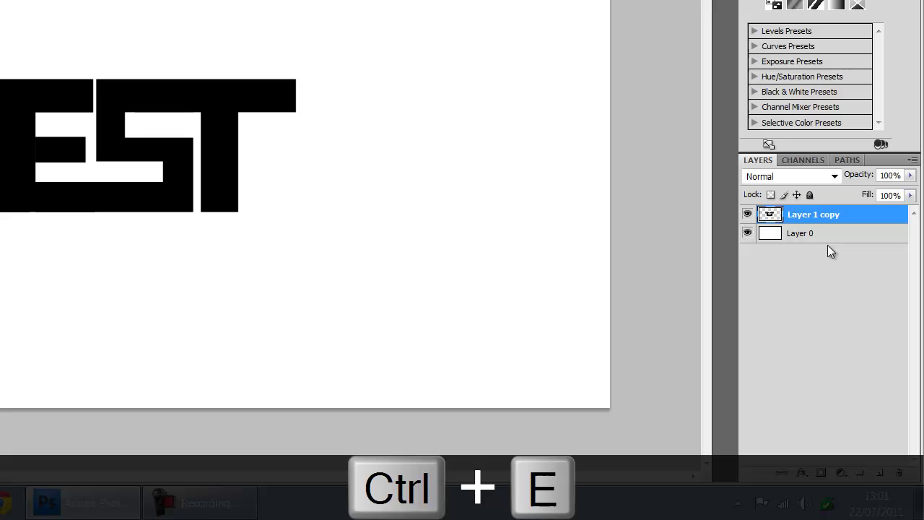
left_click_drag(93, 212, 21, 238)
Step: Rename the merged layer 'TEST' and reposition the lettering on the page
double_click(805, 215)
type("T")
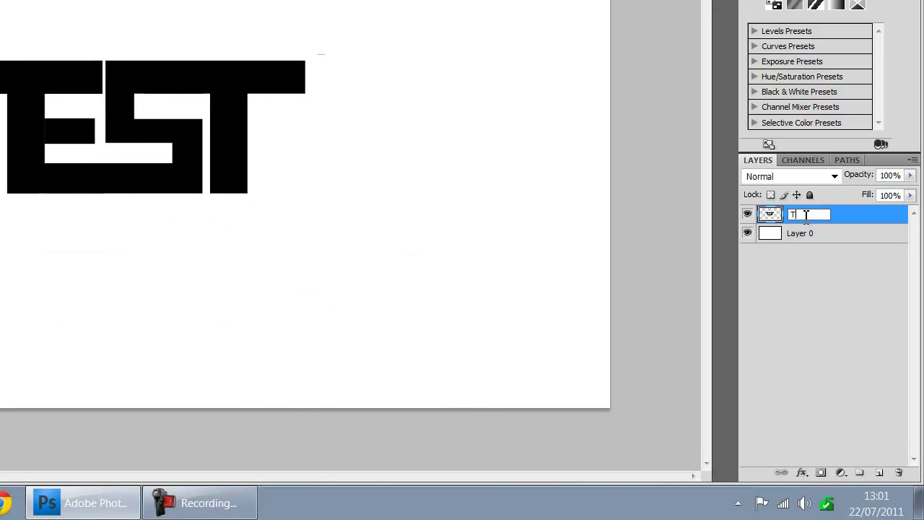
type("EST")
key("Return")
left_click_drag(295, 237, 294, 208)
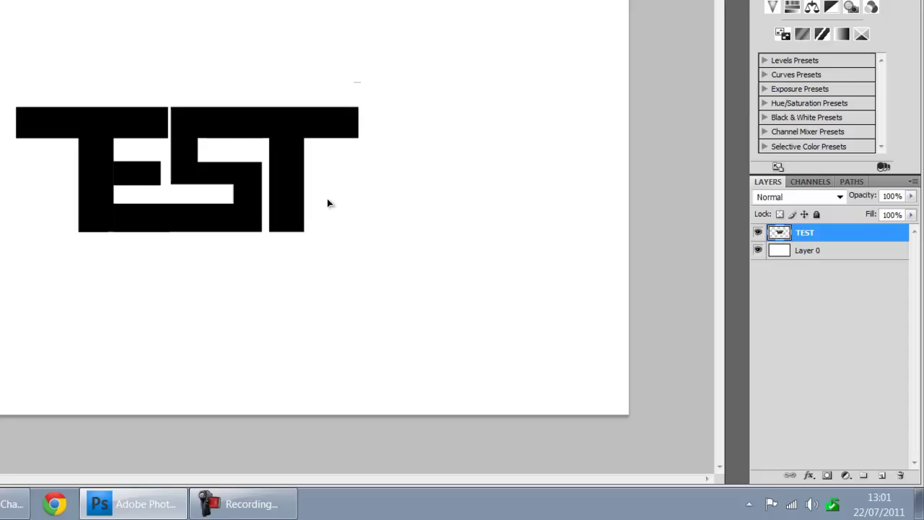